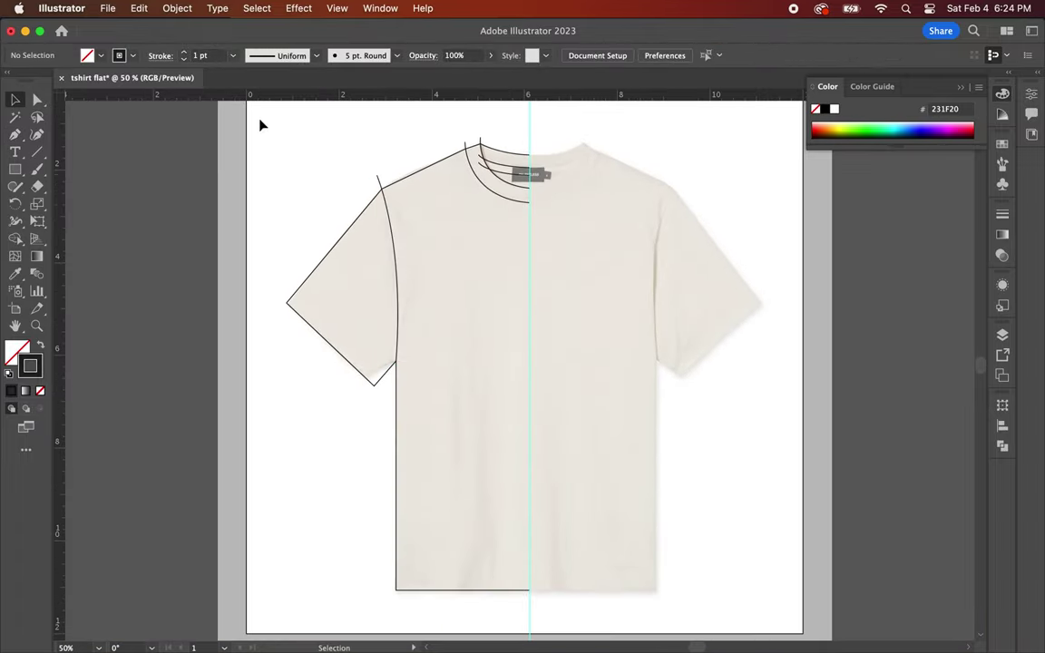
Mirror the left T-shirt half across the centre guide and clean up the joined centre points with the Delete Anchor Point tool.
drag(261, 126, 534, 595)
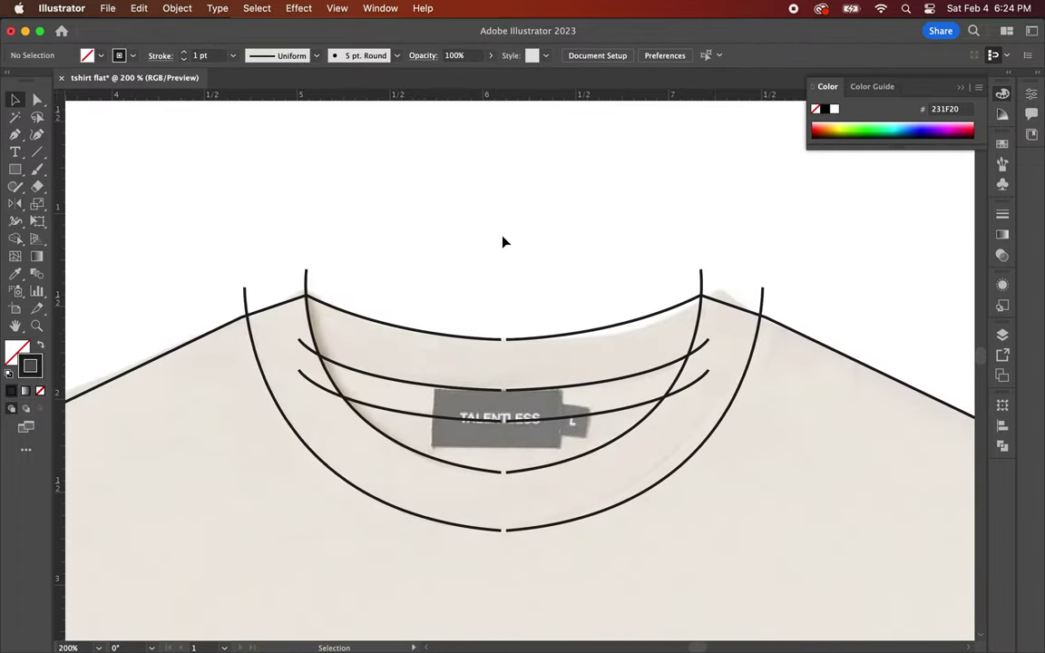
click(15, 186)
drag(495, 355, 518, 354)
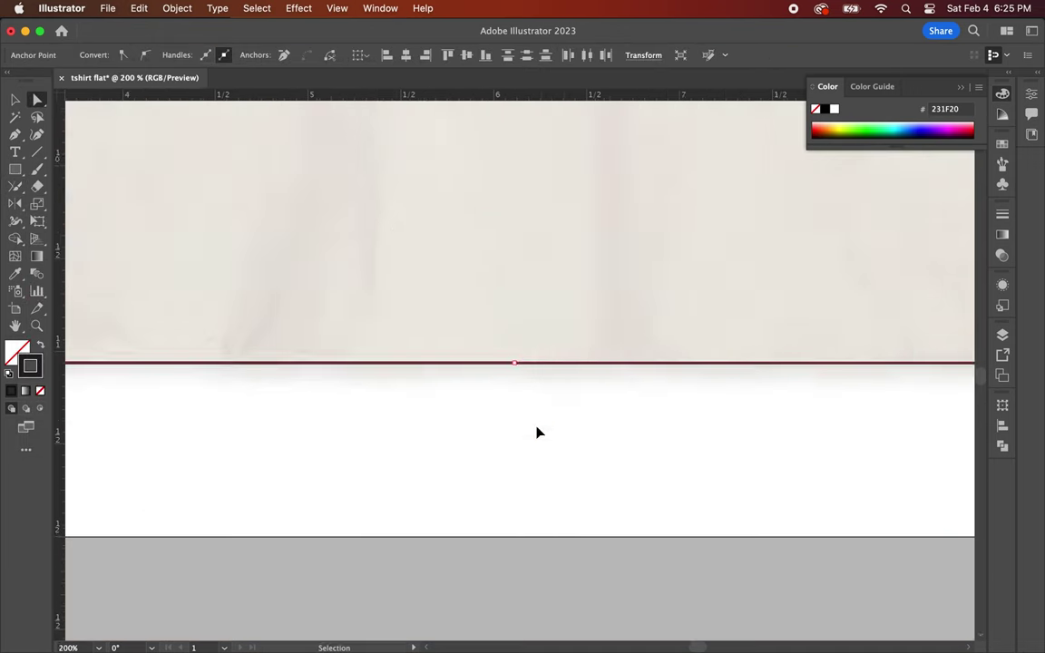
click(15, 134)
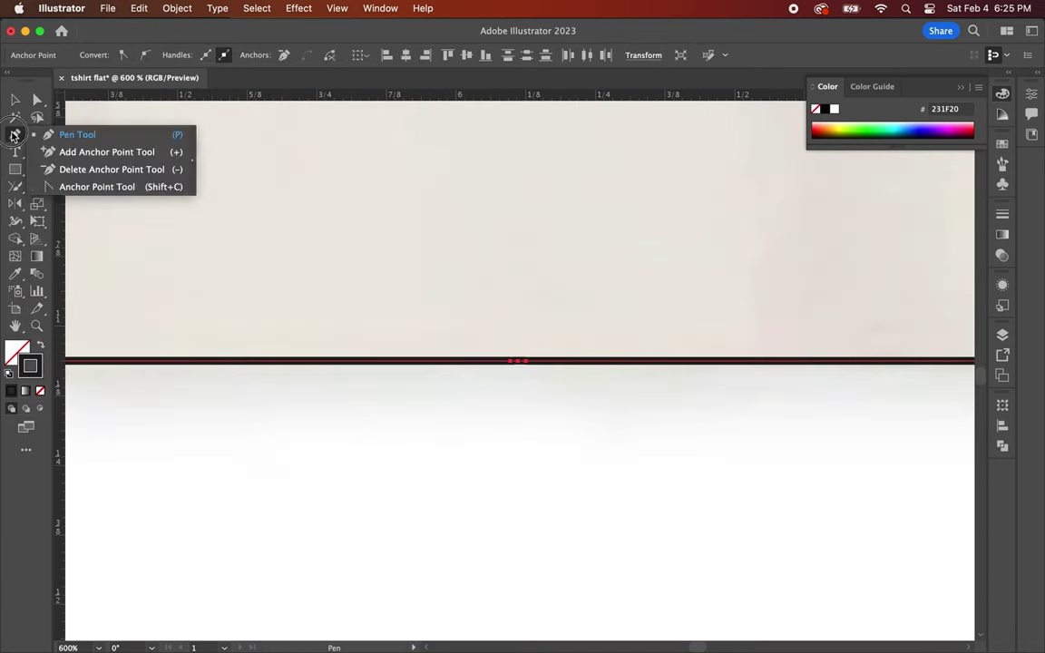
click(105, 171)
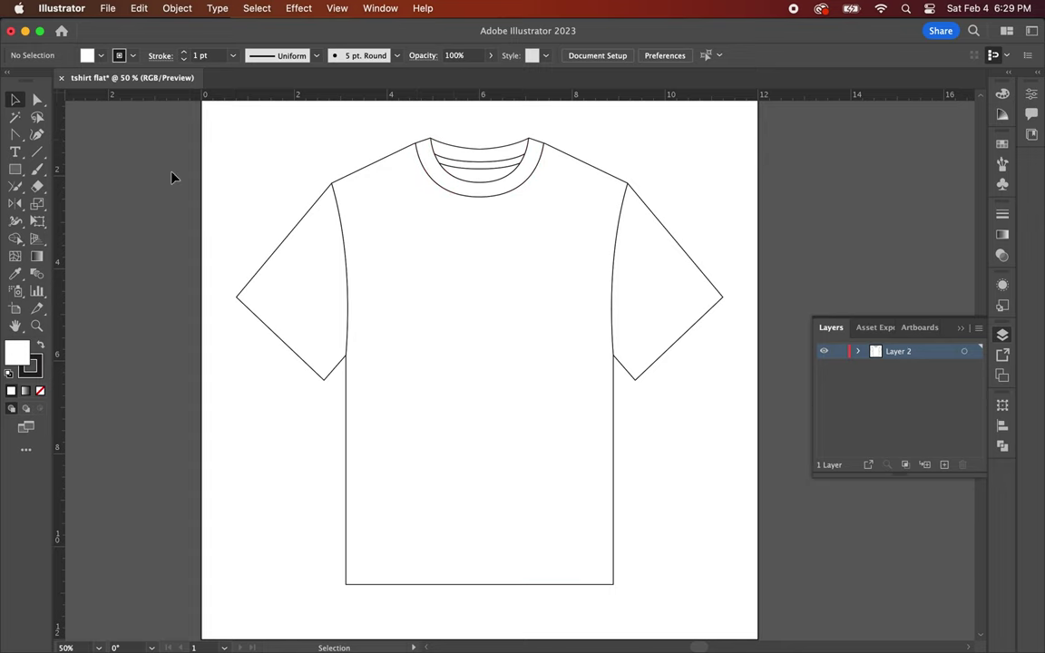
Copy the front and back neckband shapes of the shirt and paste the copies on the empty canvas beside the artboard.
scroll(173, 178, up, 2)
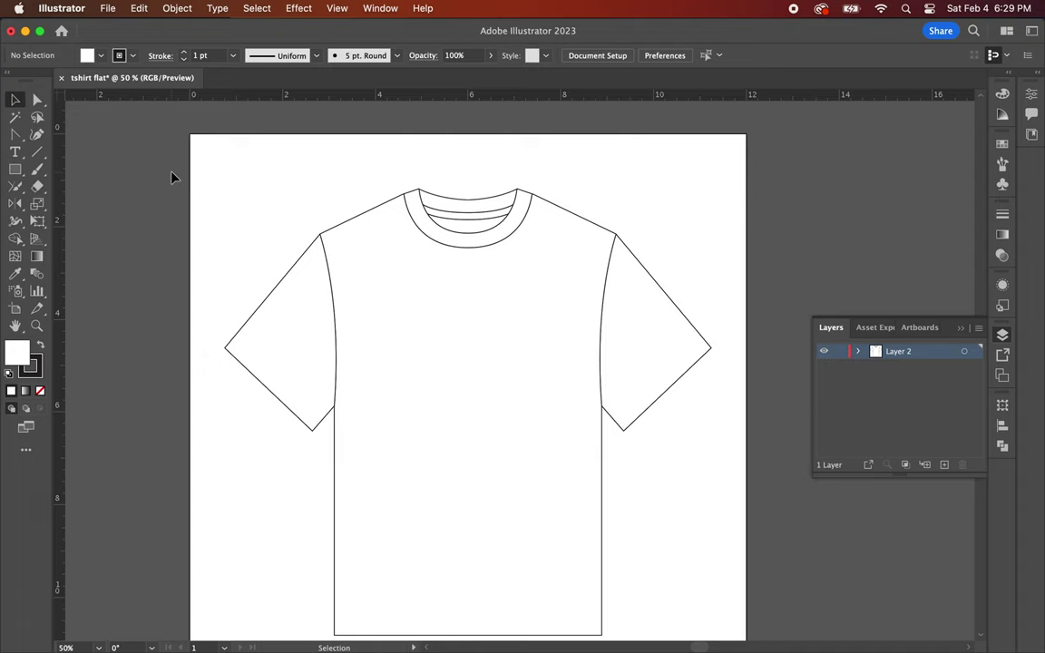
key(super+minus)
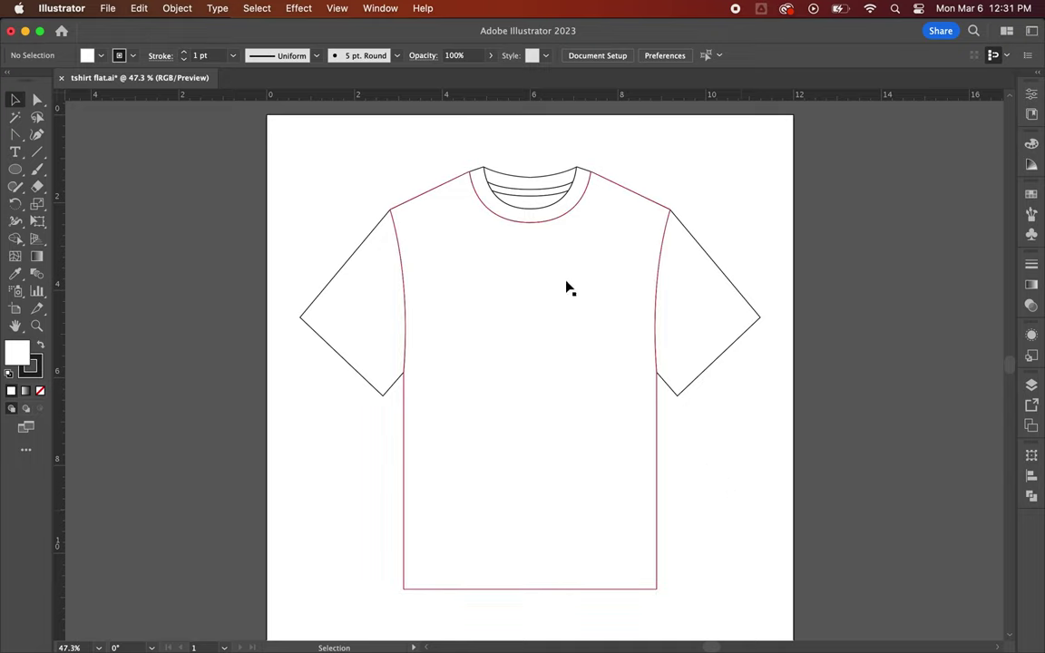
click(480, 175)
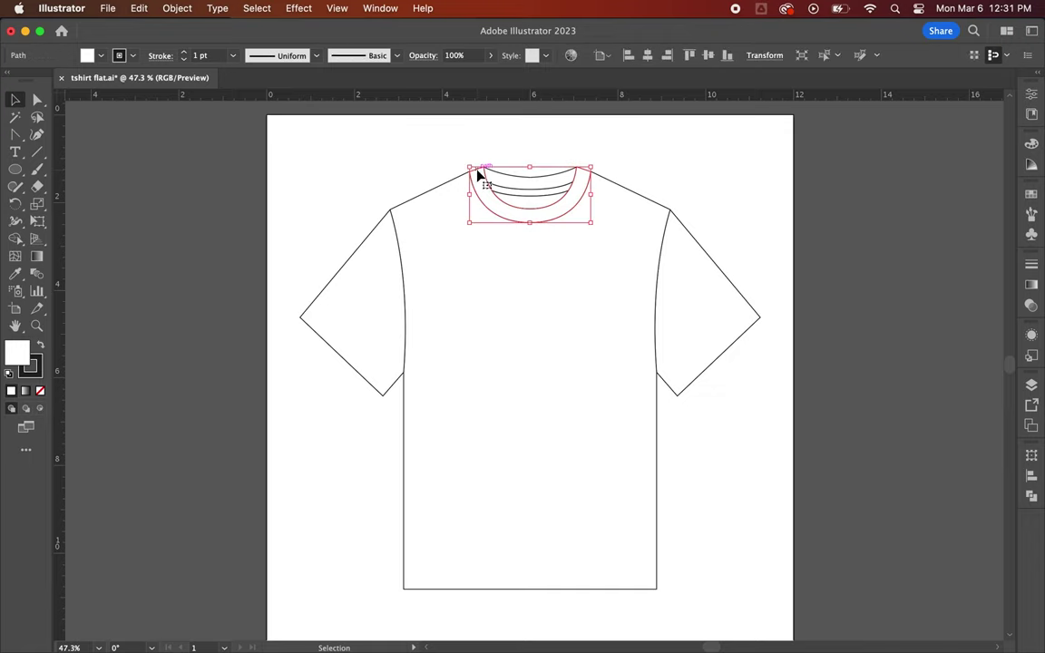
key(a)
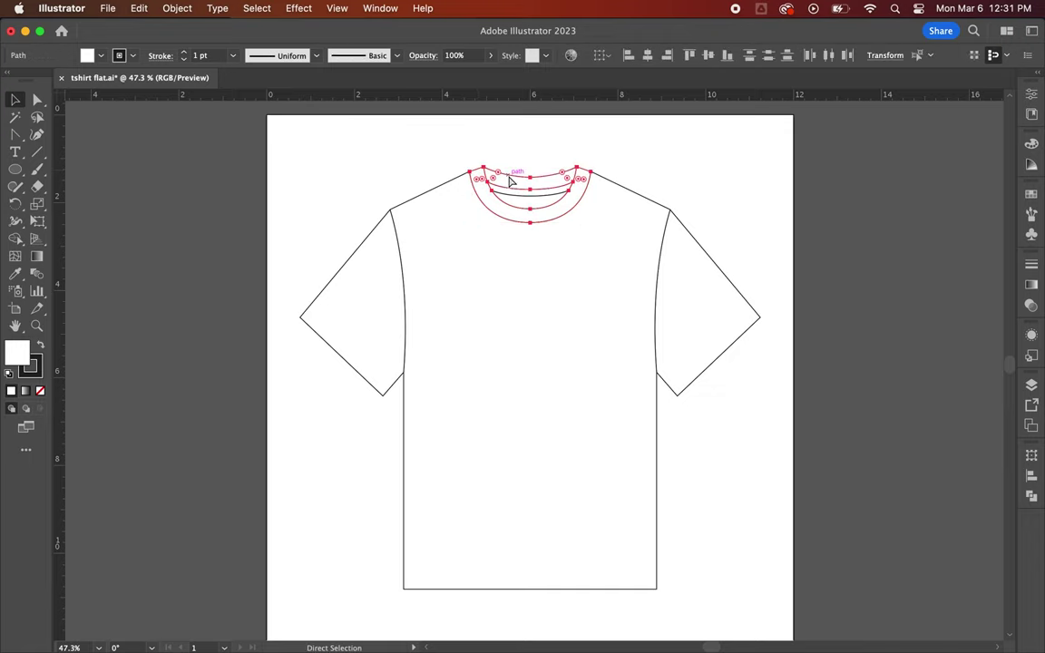
key(v)
drag(775, 210, 490, 255)
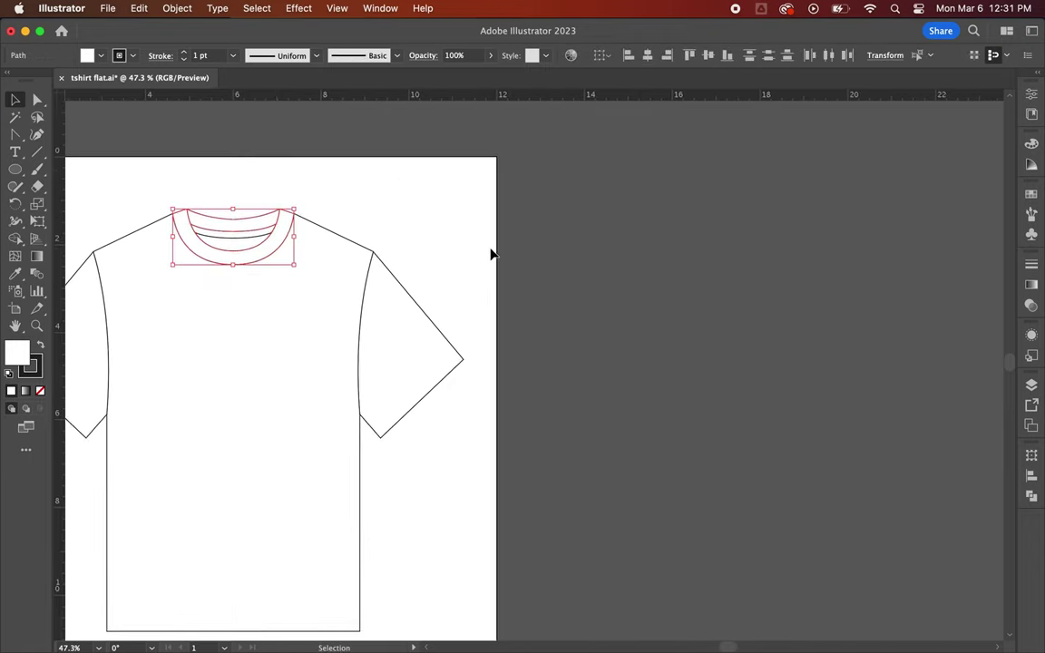
key(super+c)
key(super+v)
drag(542, 362, 637, 374)
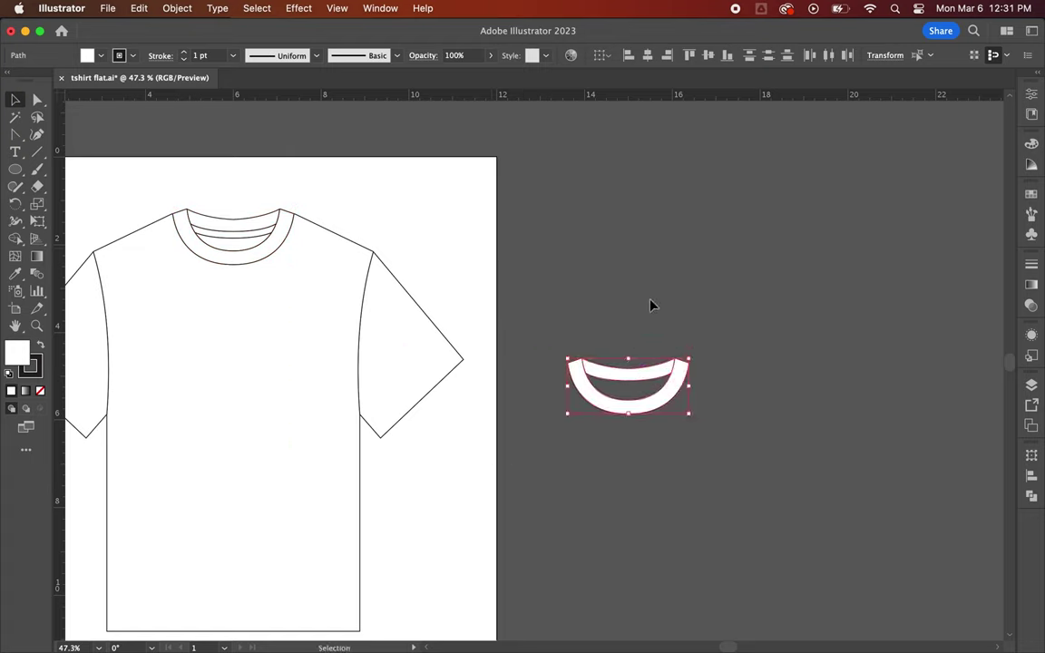
Duplicate the pasted neckband pair directly above it and pull the lower pair's front band down, away from its back band.
drag(642, 370, 672, 288)
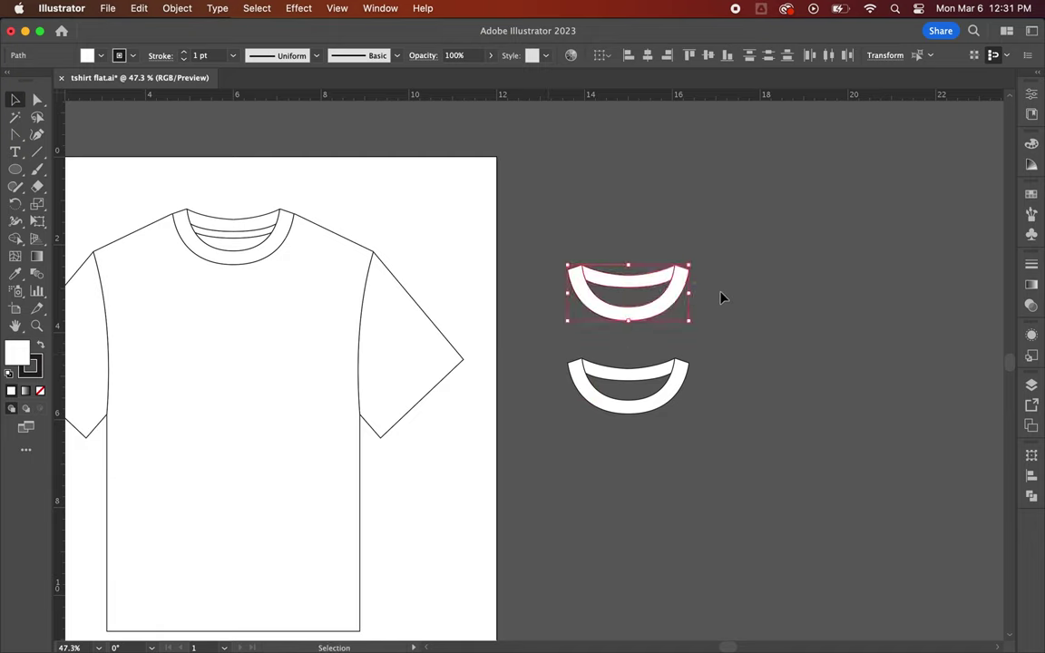
click(723, 297)
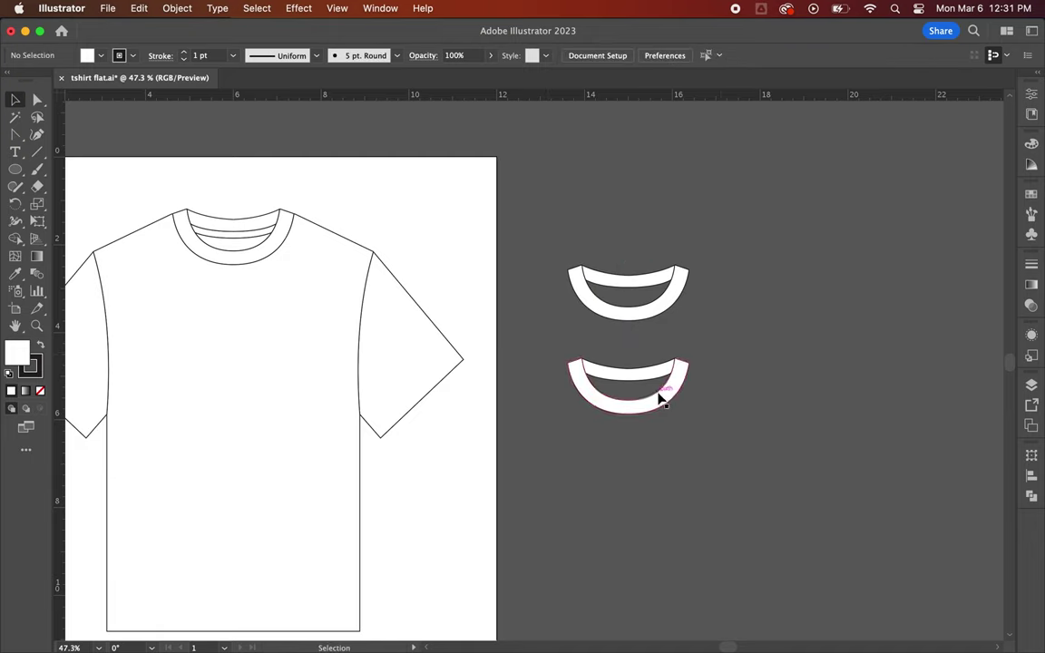
drag(662, 400, 661, 451)
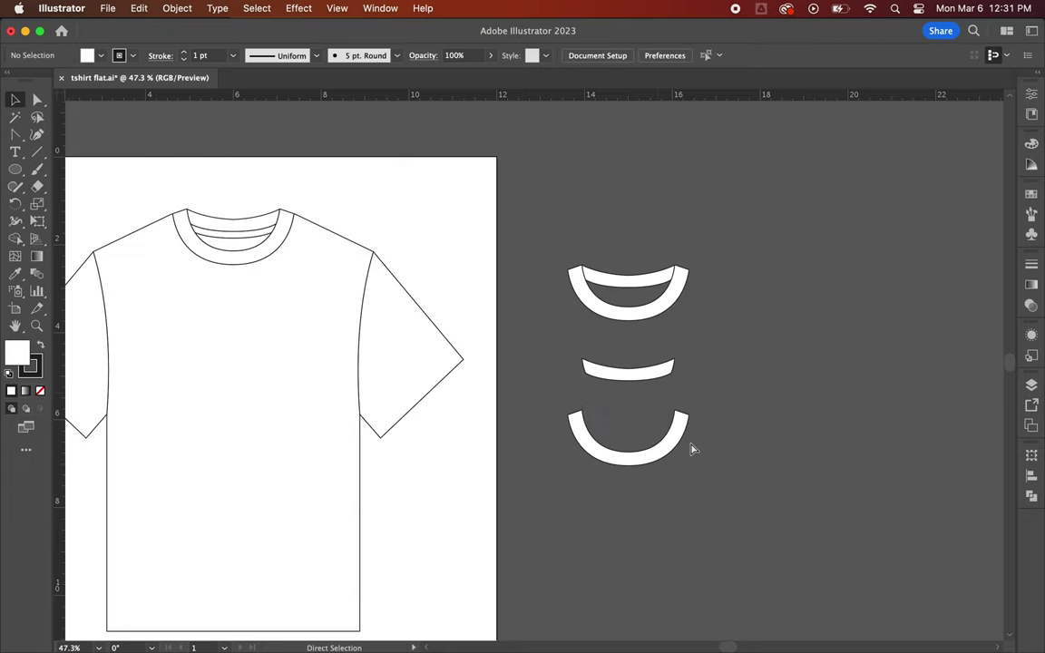
Remove the fill from the separated front neckband so only its outline remains.
key(super+equal)
key(super+equal)
key(super+equal)
drag(770, 464, 572, 401)
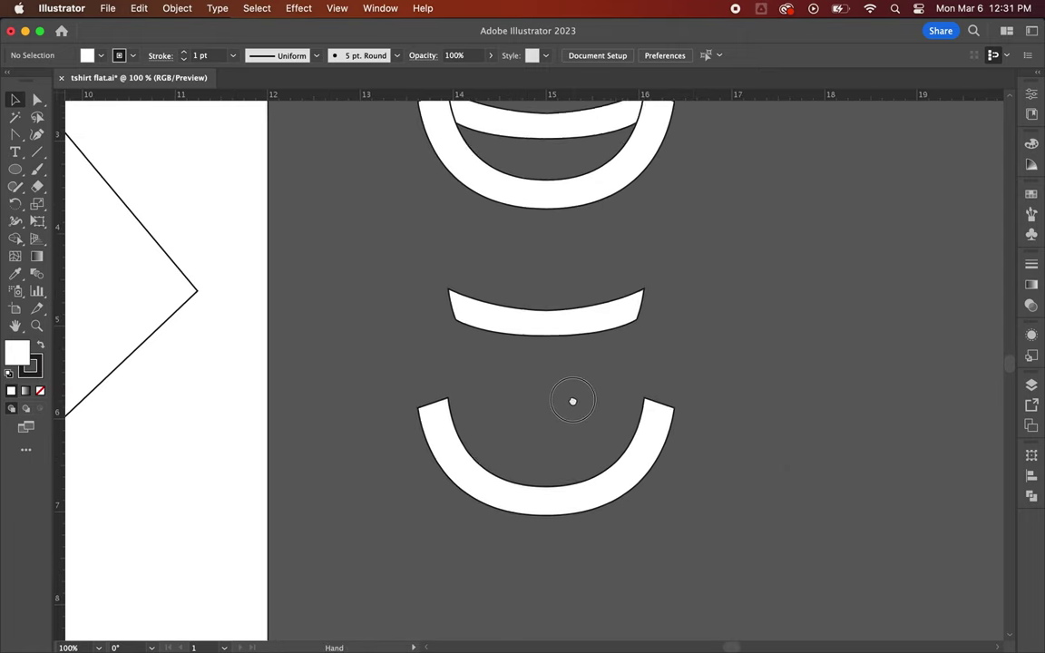
click(571, 499)
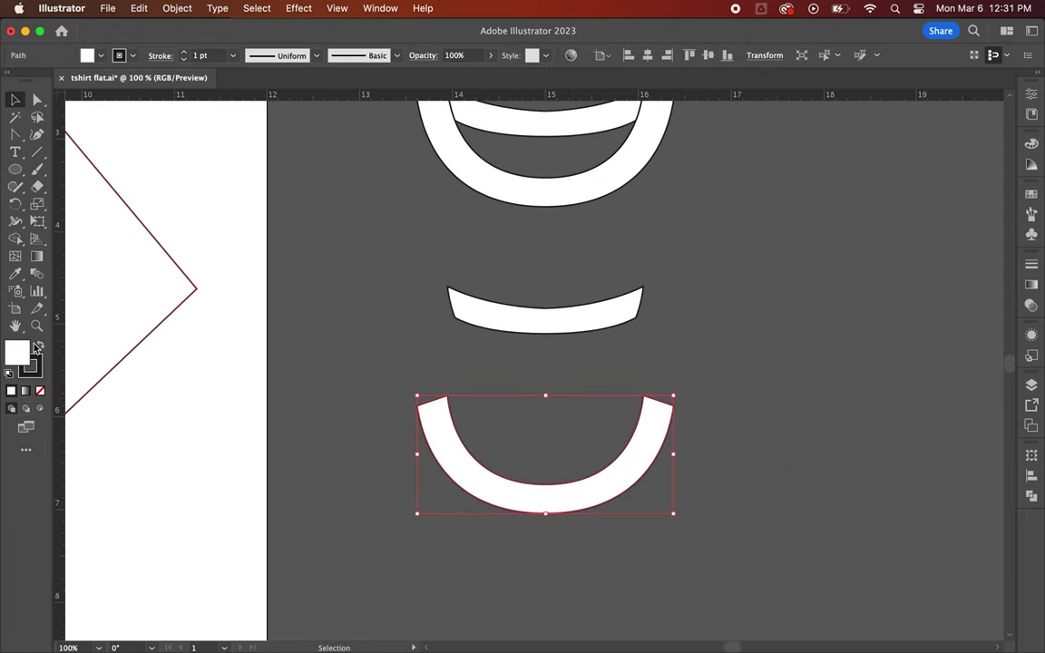
click(40, 391)
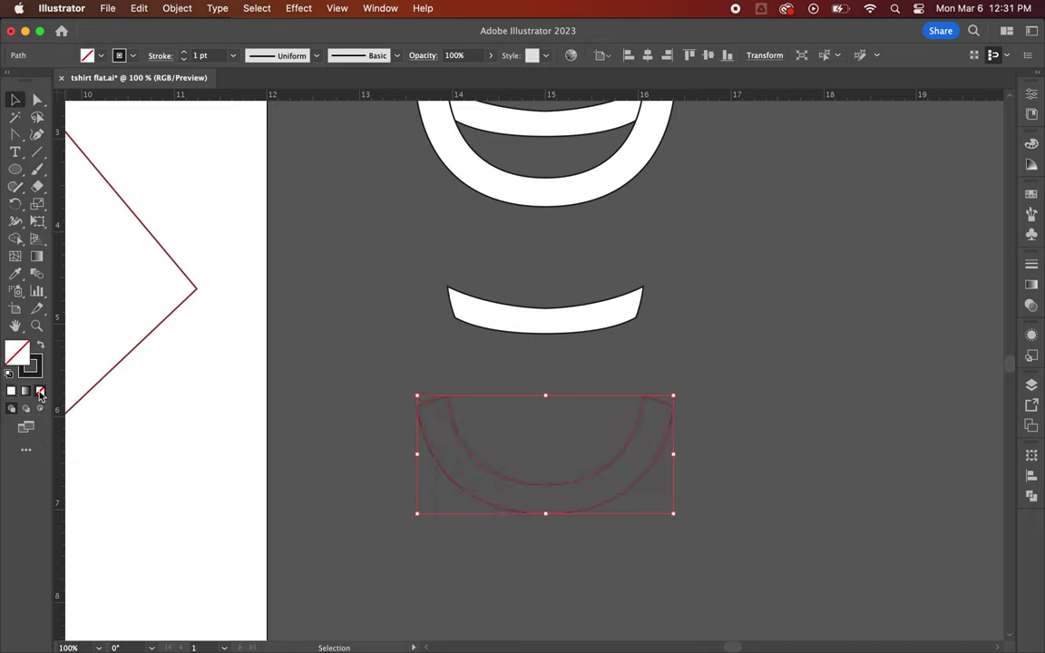
click(354, 350)
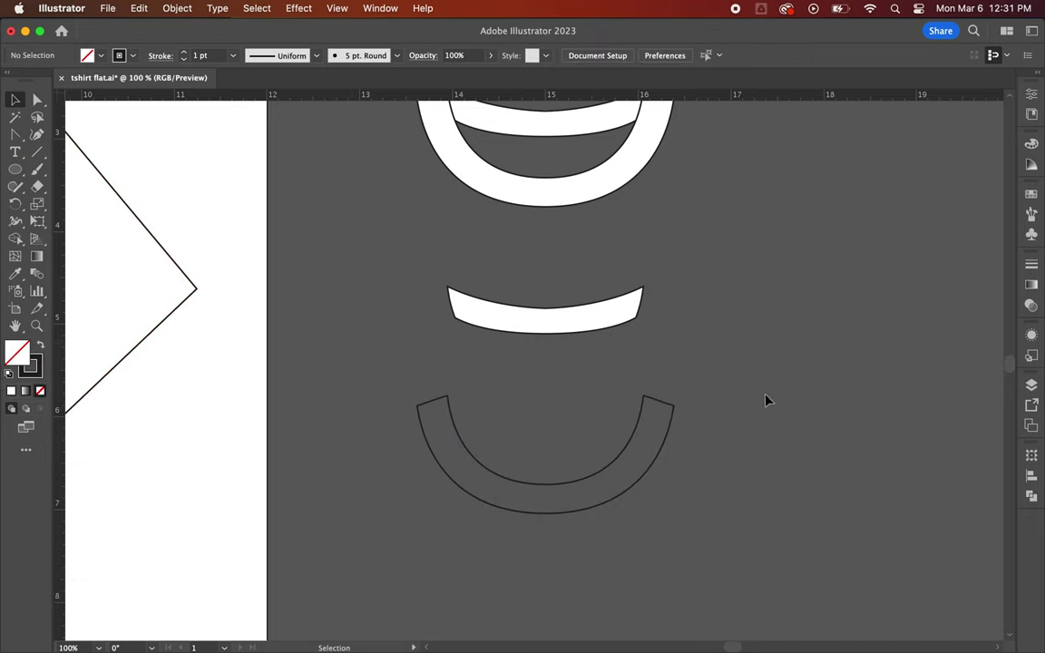
Delete both short end segments of the unfilled front neckband and its inner curve, keeping only the outer curve.
click(41, 101)
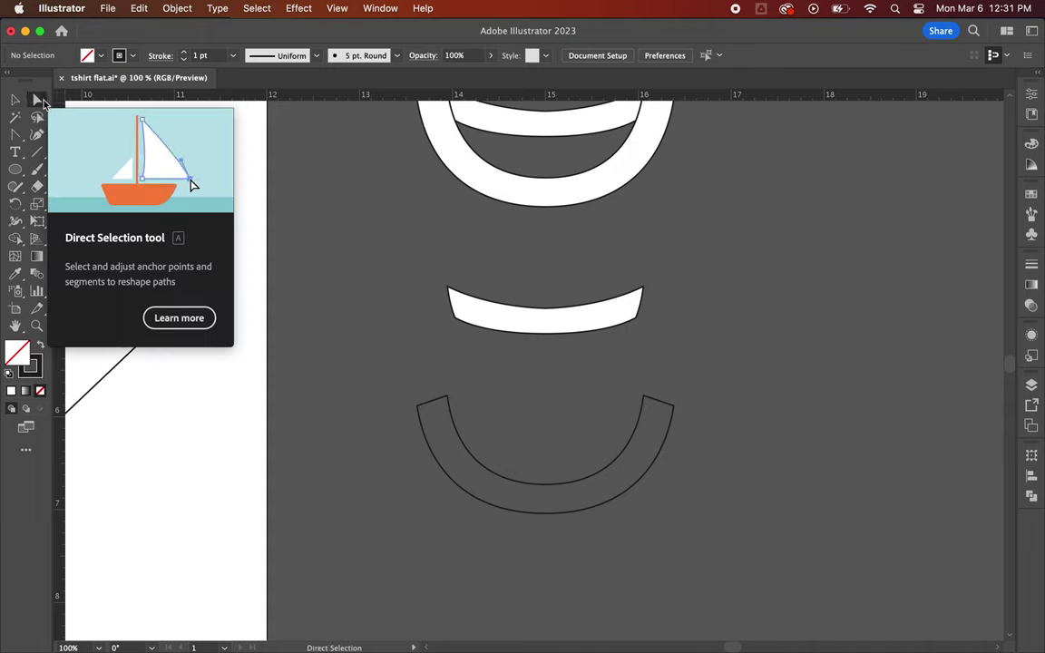
click(440, 406)
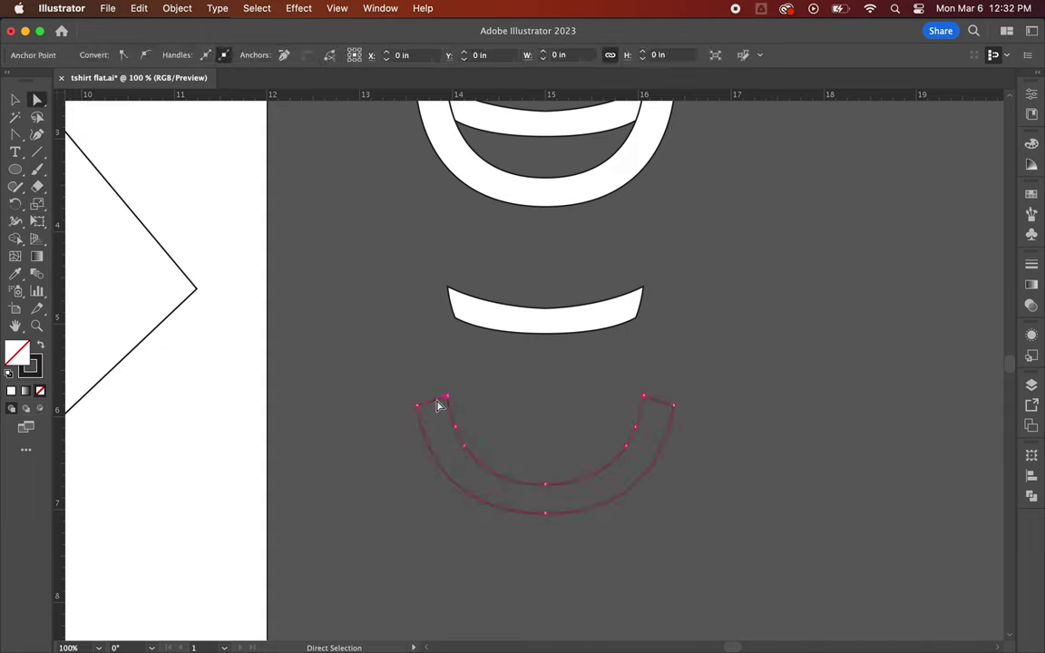
click(537, 399)
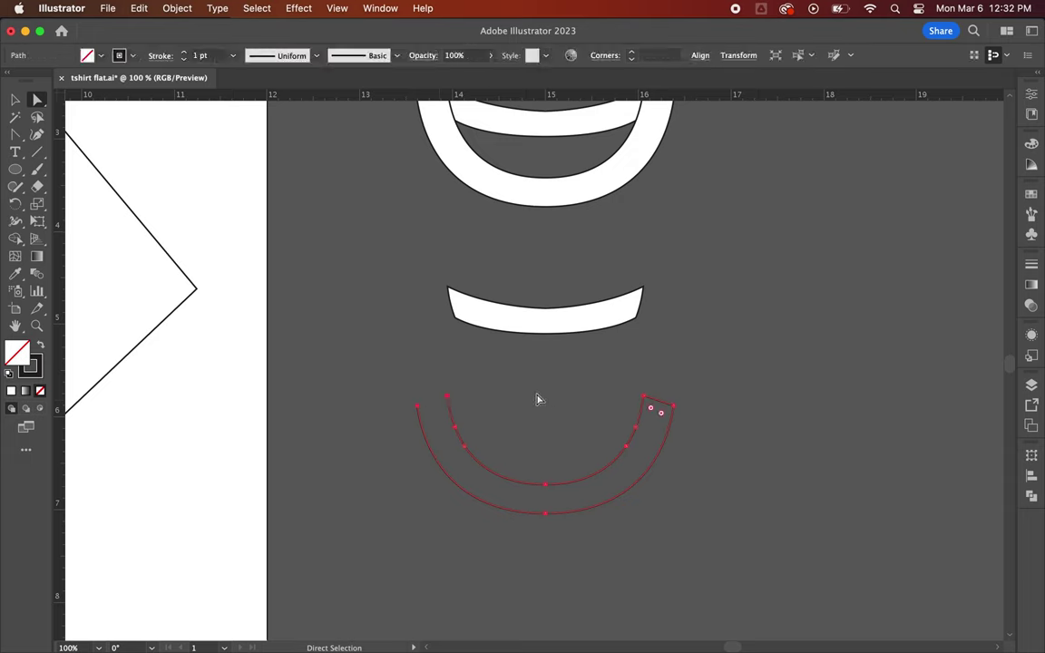
click(660, 408)
click(14, 93)
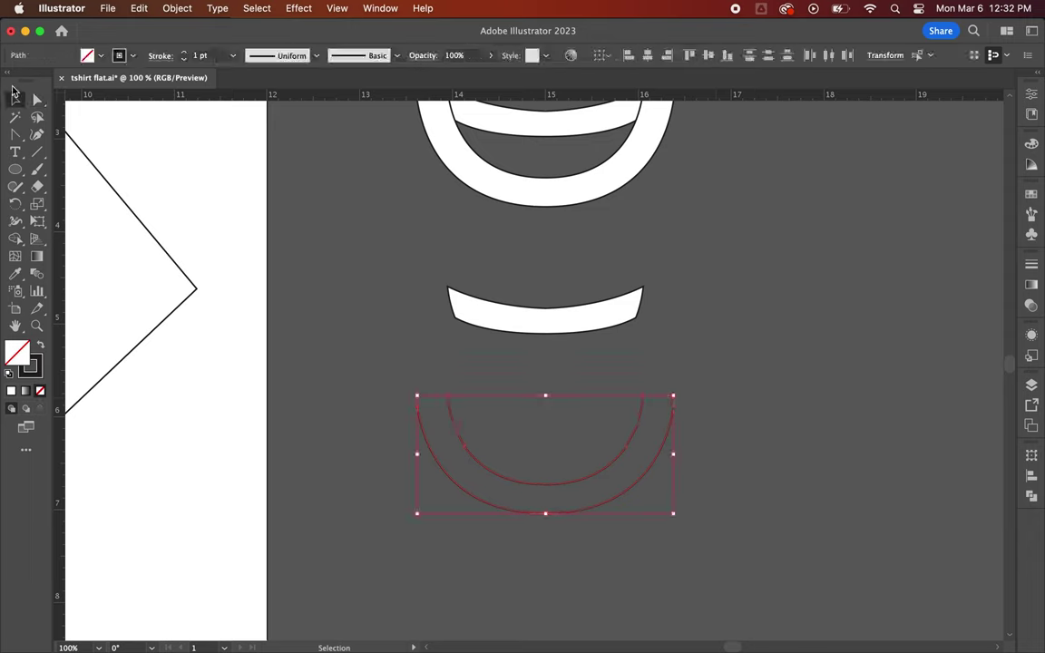
click(464, 376)
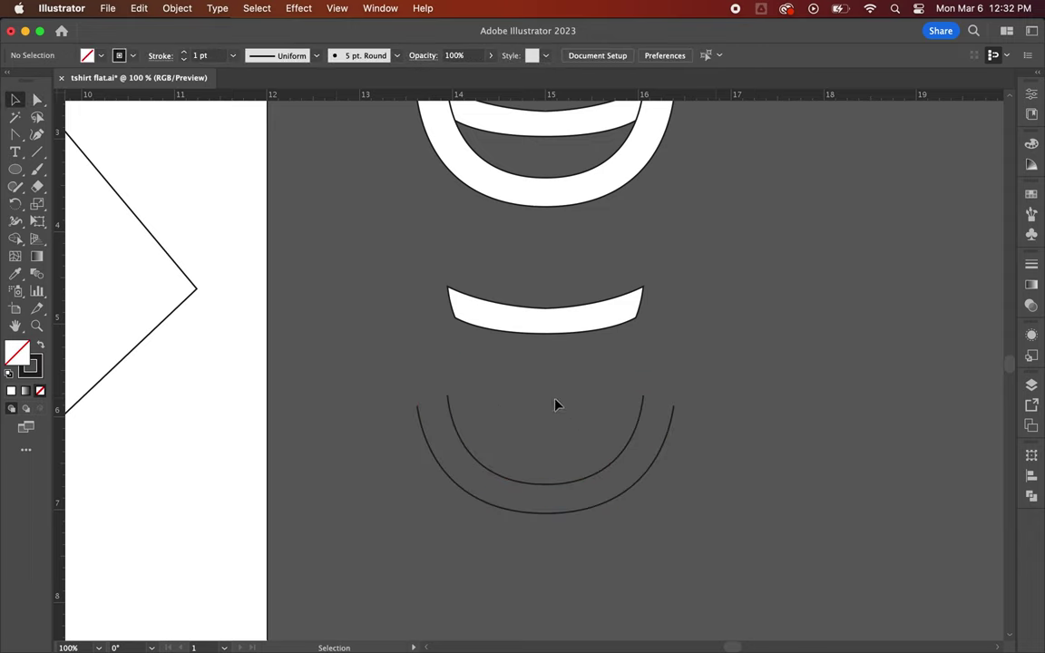
click(556, 483)
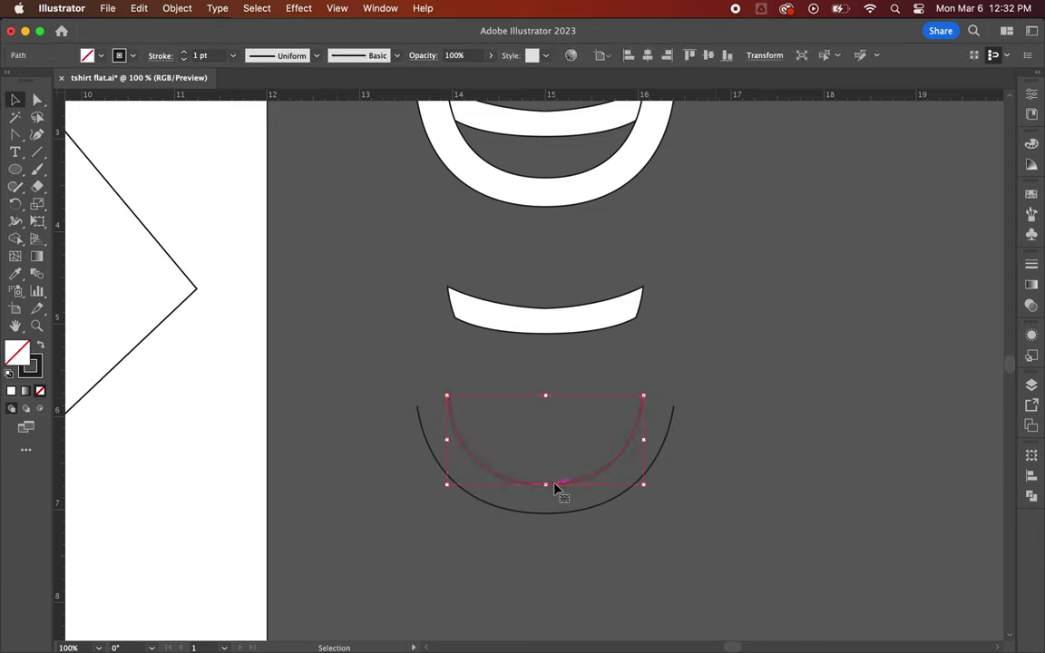
key(Delete)
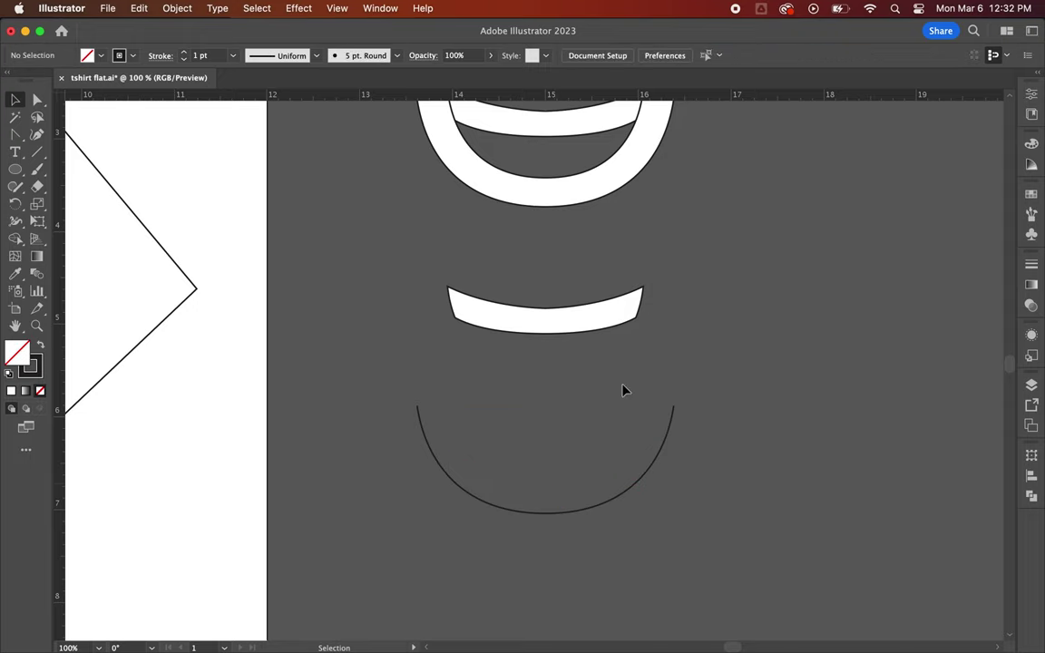
Move the remaining outer curve onto the front band of the intact neckband pair and bring it to the front.
scroll(694, 375, up, 3)
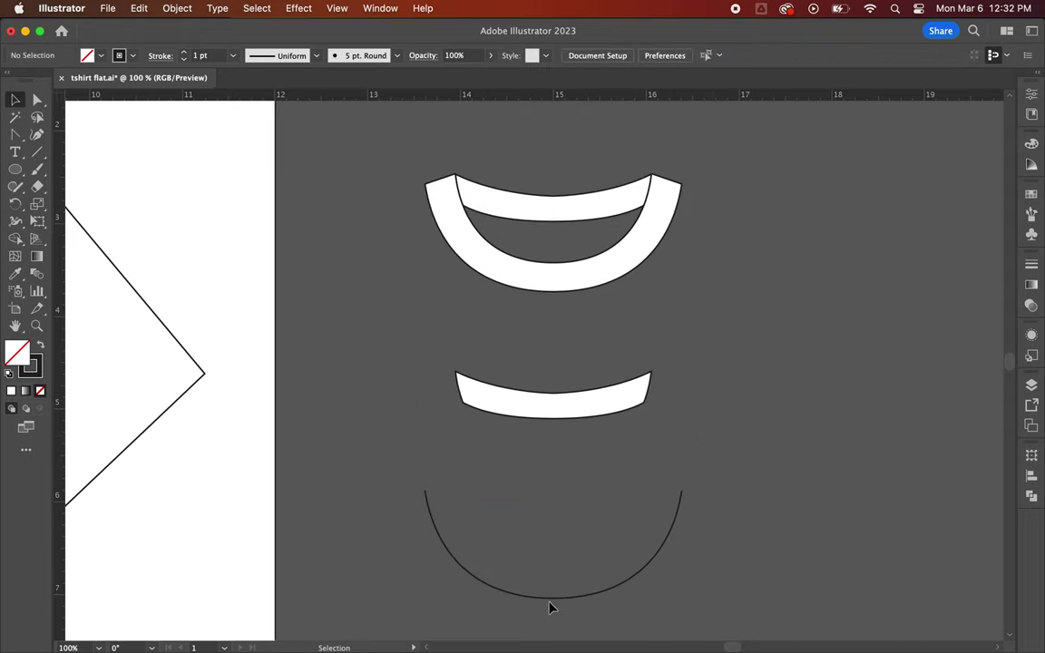
drag(558, 602, 566, 287)
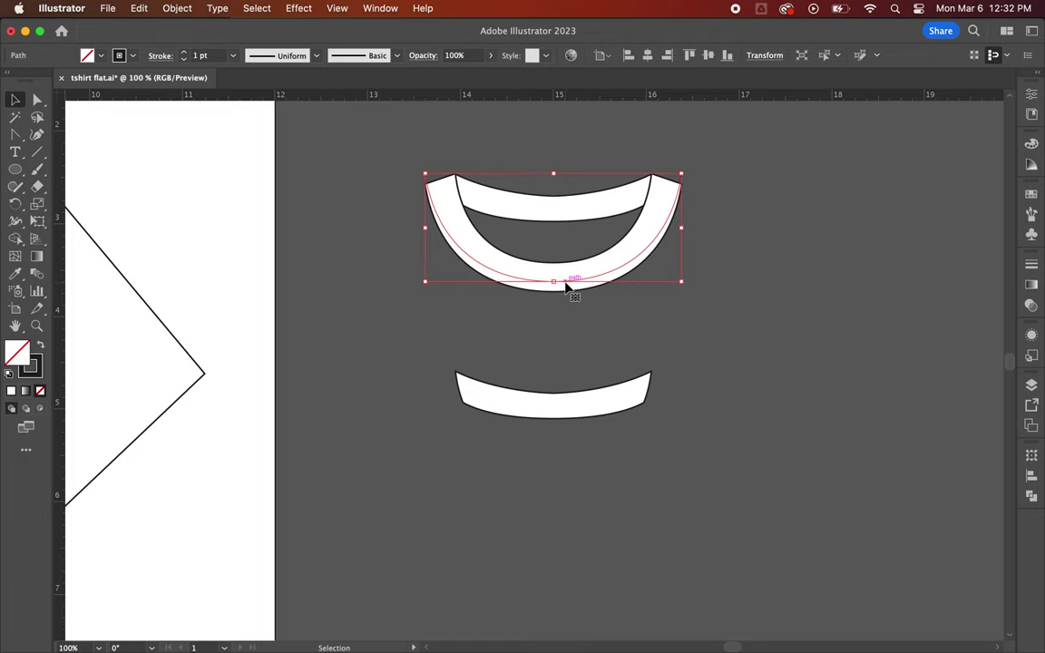
key(super+shift+])
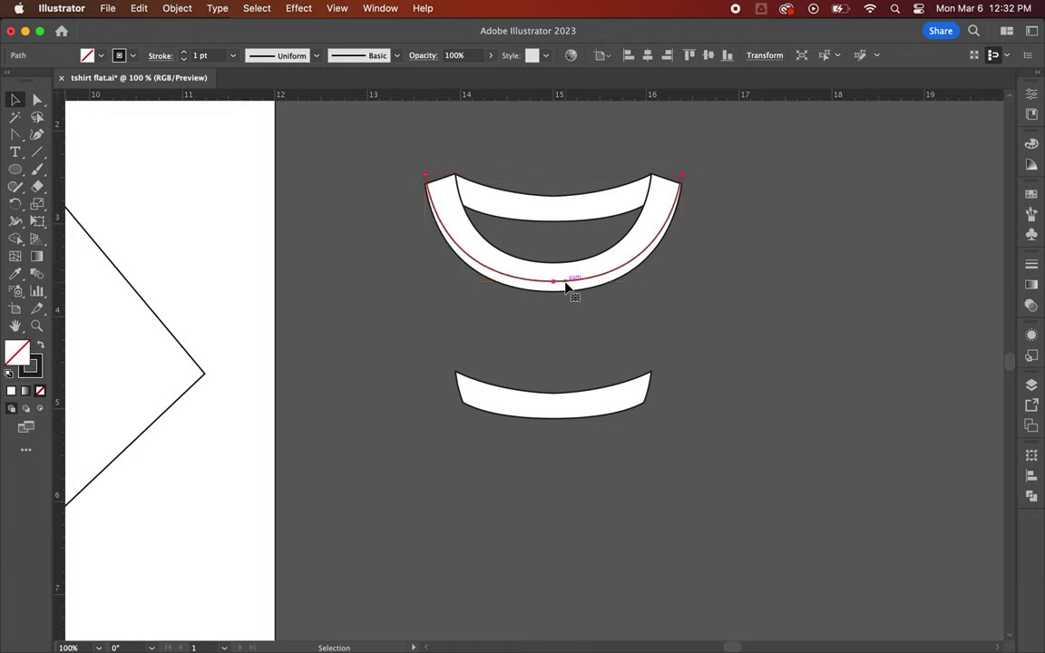
drag(566, 287, 576, 285)
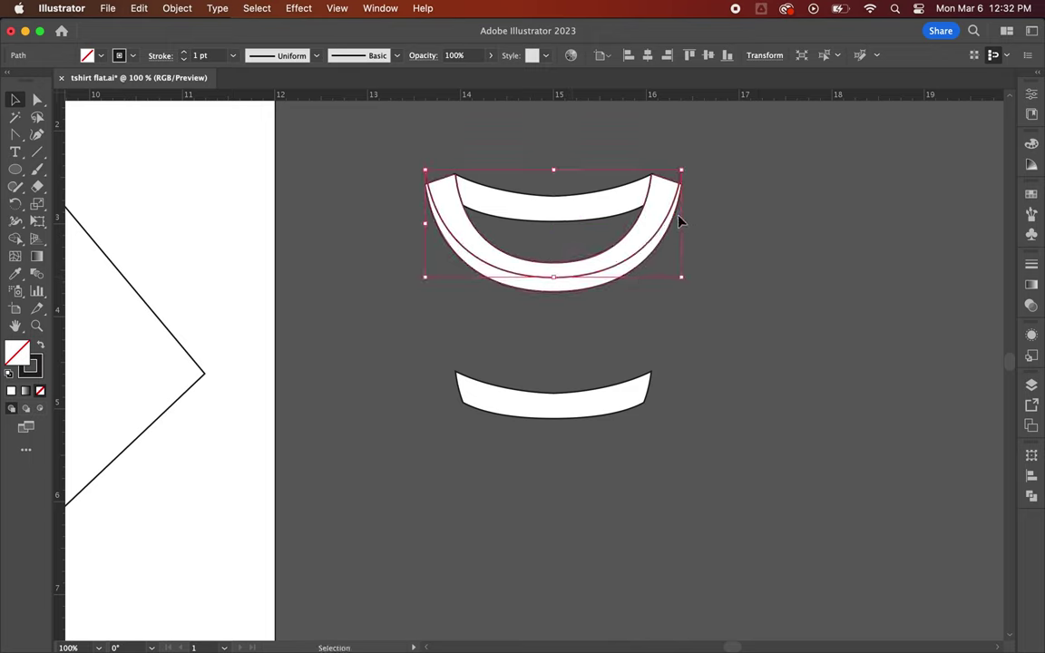
Narrow the curve from both sides so it runs centred along the middle of the front neckband.
drag(684, 223, 670, 223)
drag(422, 220, 437, 223)
click(735, 273)
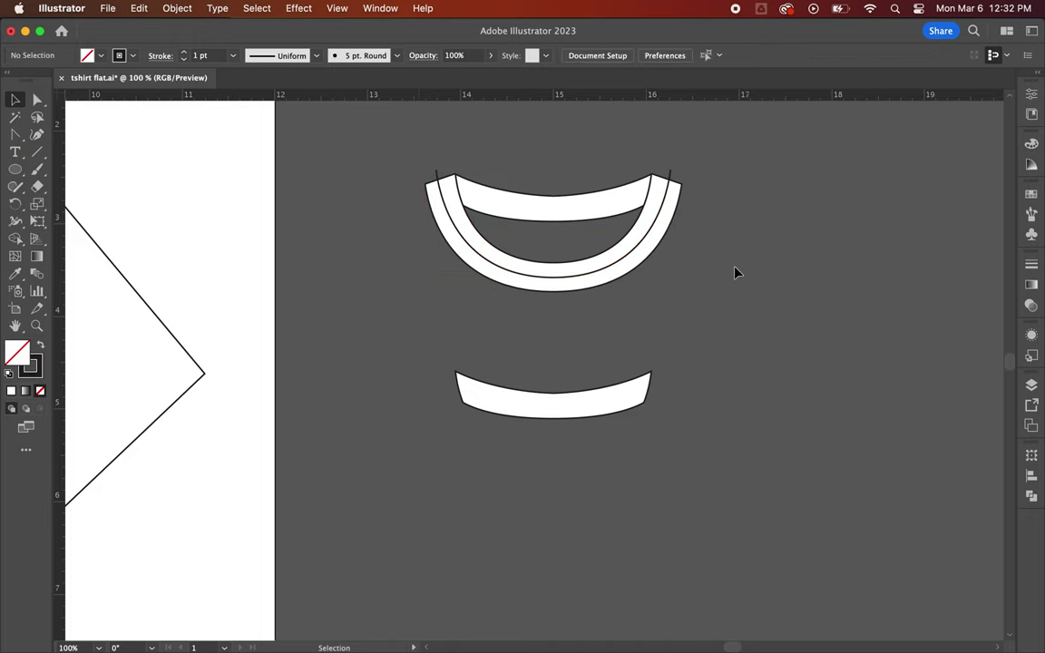
click(483, 288)
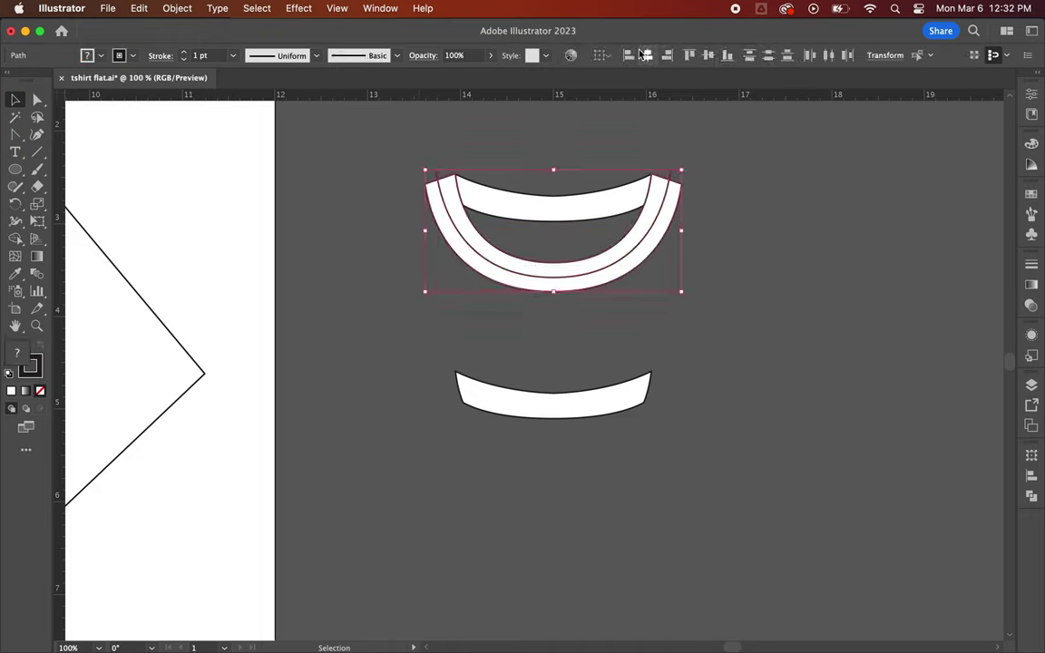
click(801, 195)
Remove the fill from the separated back neckband.
click(595, 396)
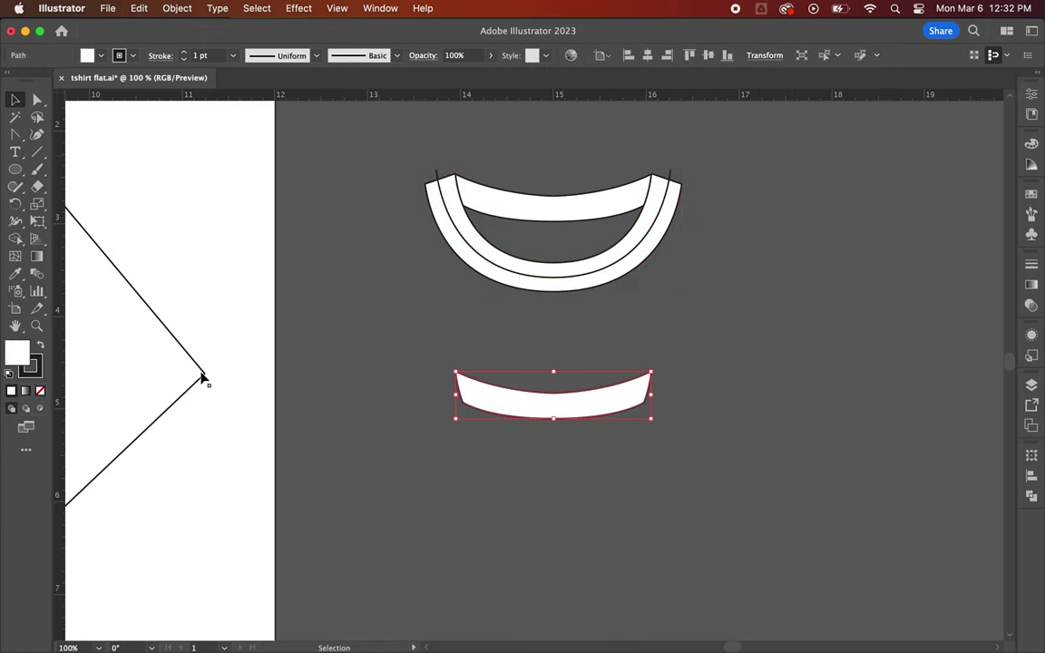
click(40, 390)
click(333, 269)
Delete both short end segments of the unfilled back neckband and its lower curve, keeping only the upper curve.
key(a)
click(459, 388)
key(Delete)
click(649, 393)
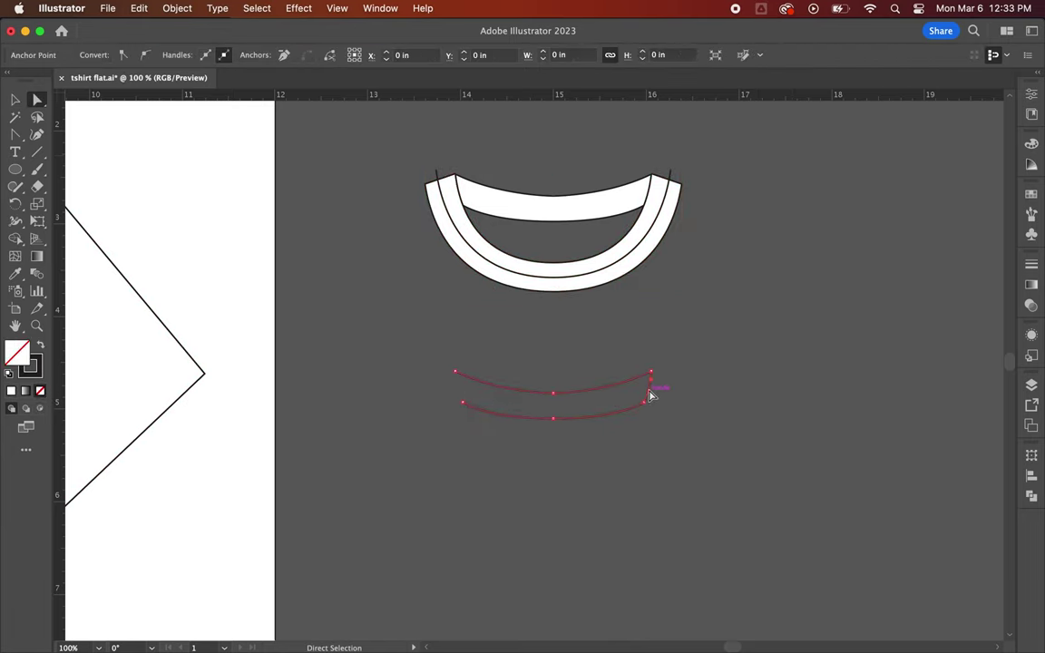
key(Delete)
key(v)
click(548, 419)
key(Delete)
Place the remaining curve across the middle of the intact back neckband and turn on a dashed stroke for both neckband curves.
drag(556, 397, 557, 214)
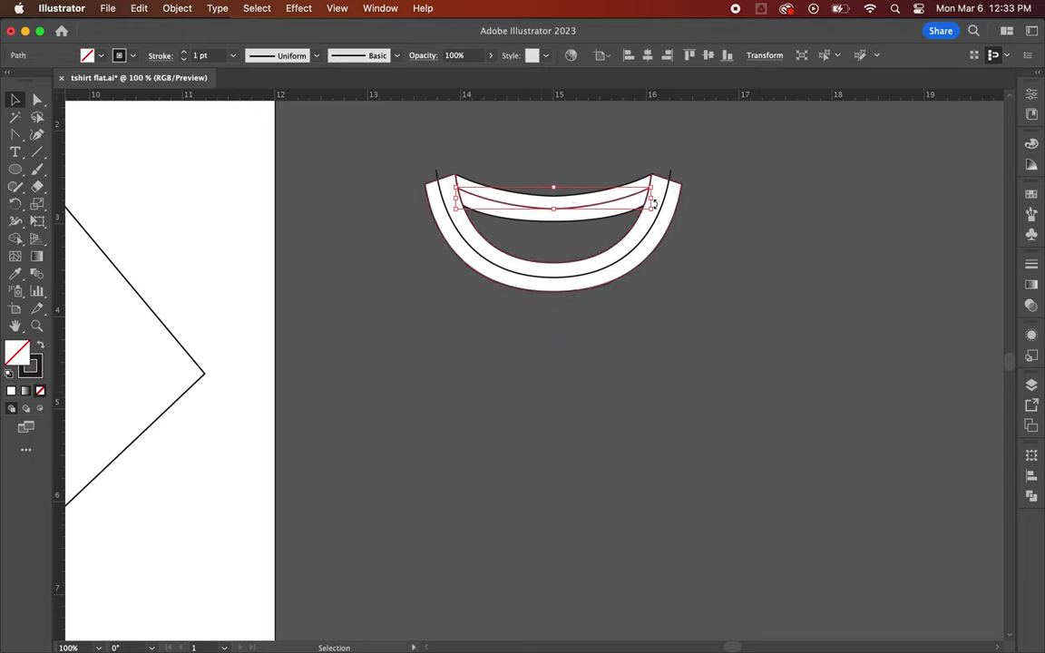
shift+click(665, 202)
click(1031, 267)
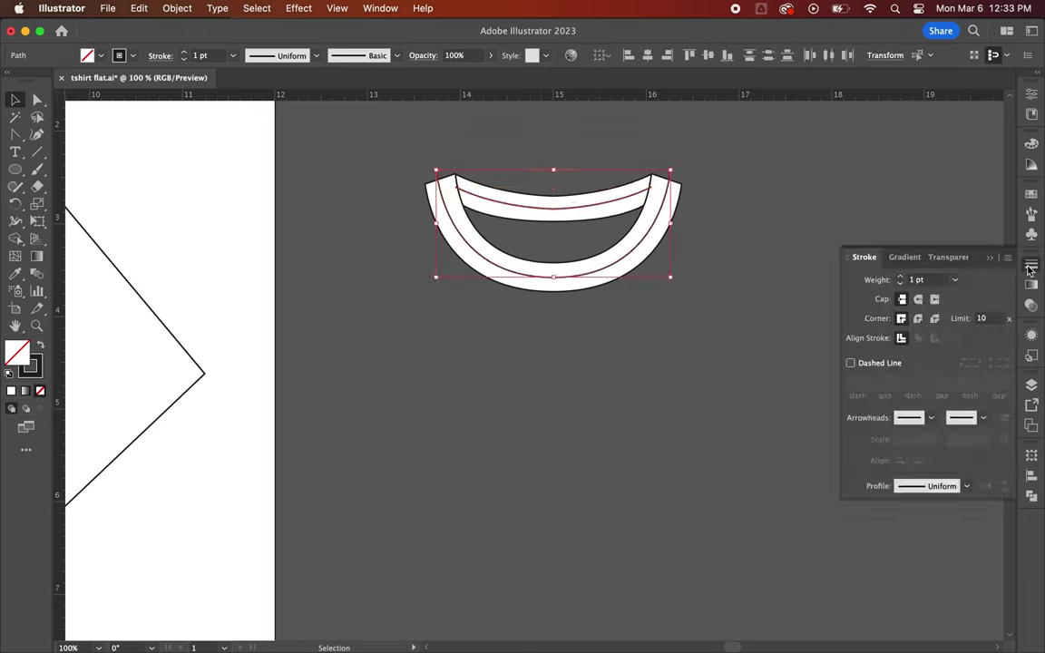
click(852, 365)
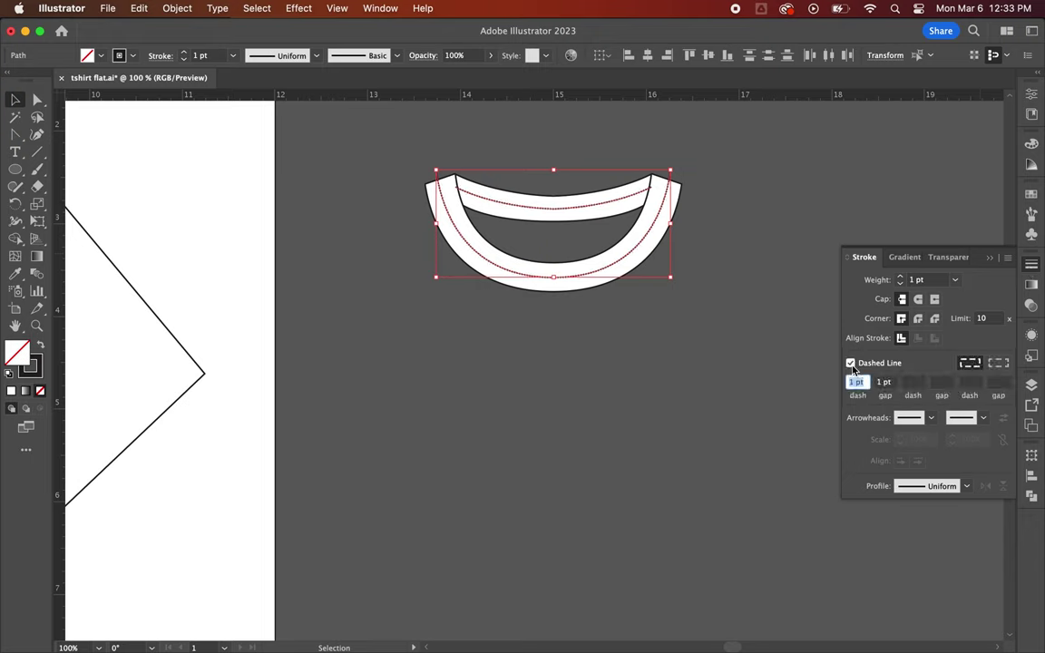
Keep the 1 pt dash and raise the stroke weight of both neckband curves to 29 pt.
key(Return)
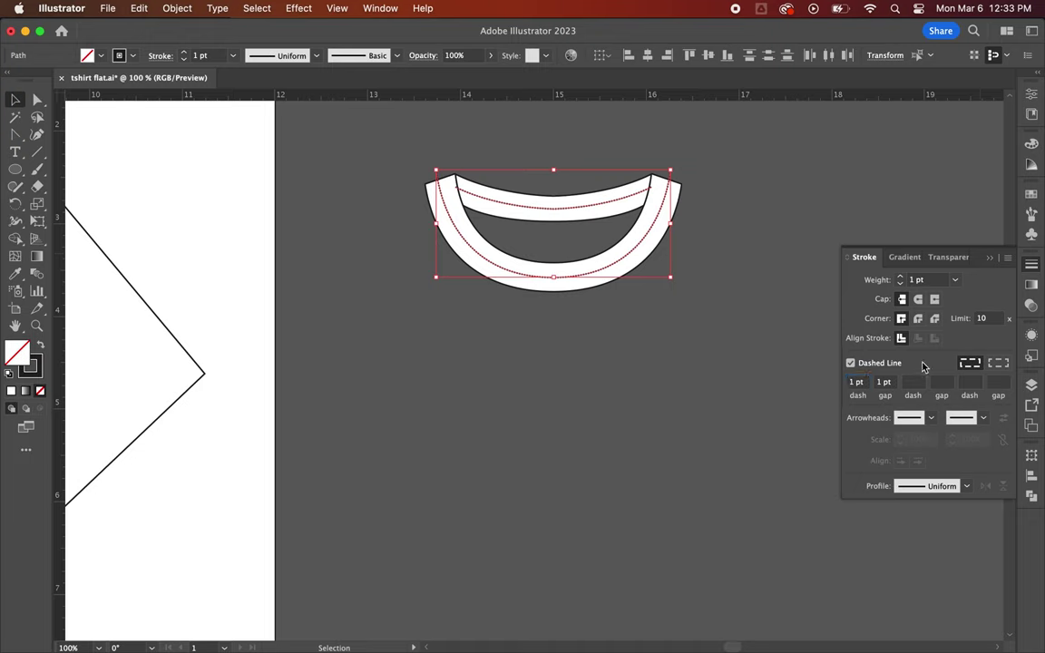
click(901, 277)
click(901, 277)
click(901, 276)
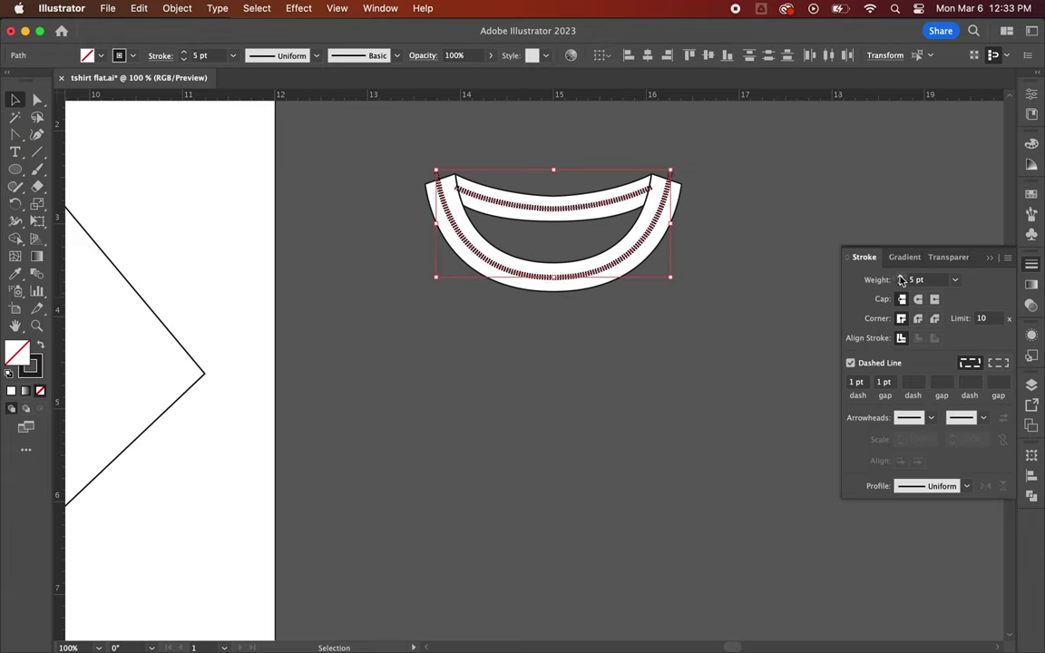
click(901, 277)
click(901, 276)
click(901, 277)
click(900, 276)
click(901, 277)
click(901, 277)
click(901, 277)
click(901, 276)
click(901, 276)
click(901, 277)
click(901, 279)
click(901, 278)
click(901, 278)
click(900, 279)
click(901, 278)
click(901, 279)
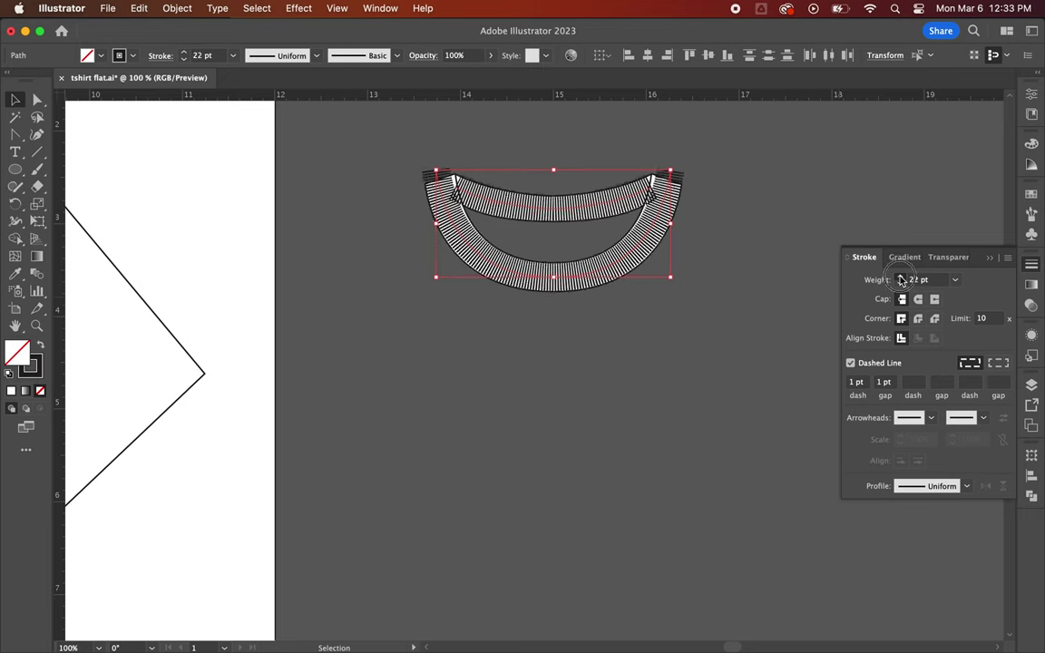
click(901, 278)
click(901, 277)
click(901, 277)
click(901, 277)
click(901, 277)
click(901, 278)
click(901, 278)
Move the front neckband together with its dashed curve straight down, clear of the back neckband.
click(586, 247)
mouse_move(564, 246)
mouse_down()
mouse_move(592, 307)
mouse_move(599, 410)
mouse_up()
click(687, 254)
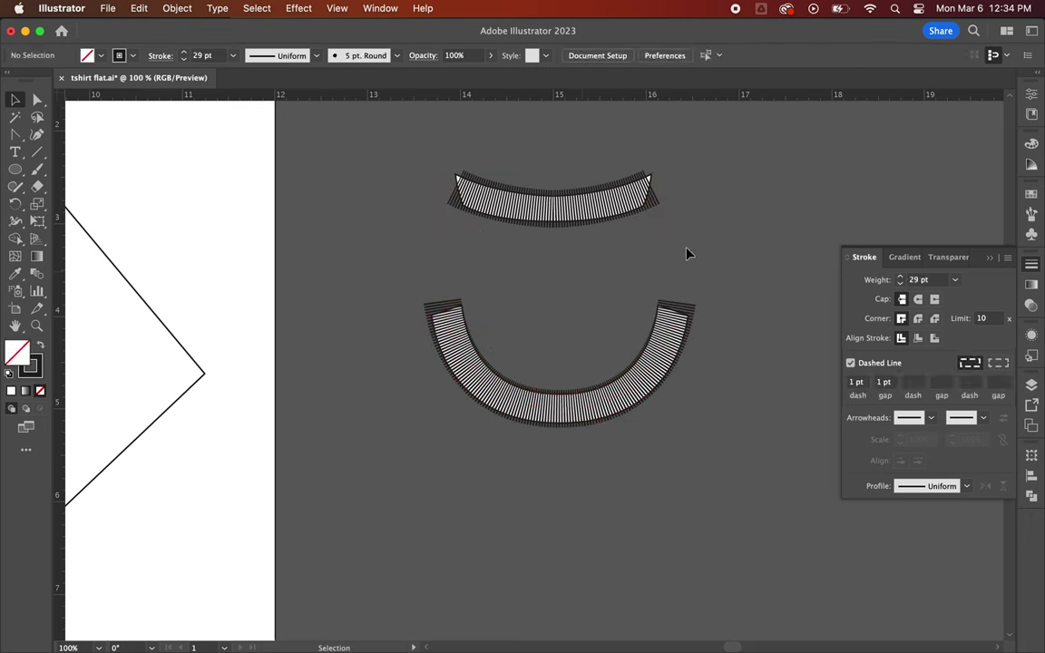
Widen the back neckband's thick dashed curve at both ends so it extends past the neckband outline.
click(571, 209)
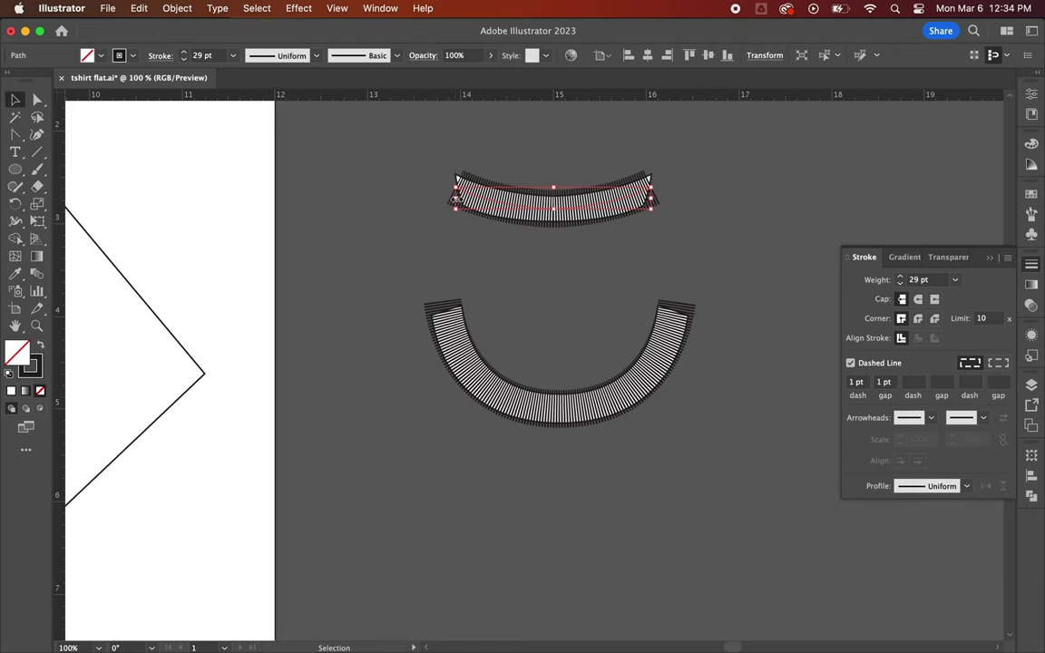
drag(456, 198, 441, 200)
drag(651, 198, 665, 198)
click(552, 263)
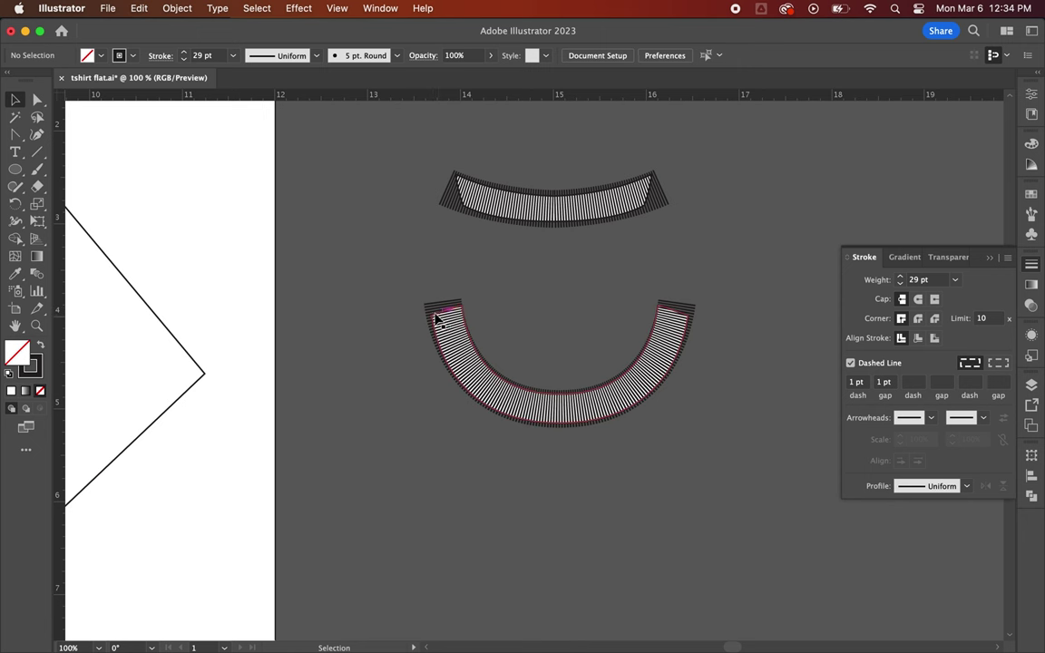
Bring the front neckband shape above its dashed curve and use it as a clipping mask for the ribbing.
click(436, 319)
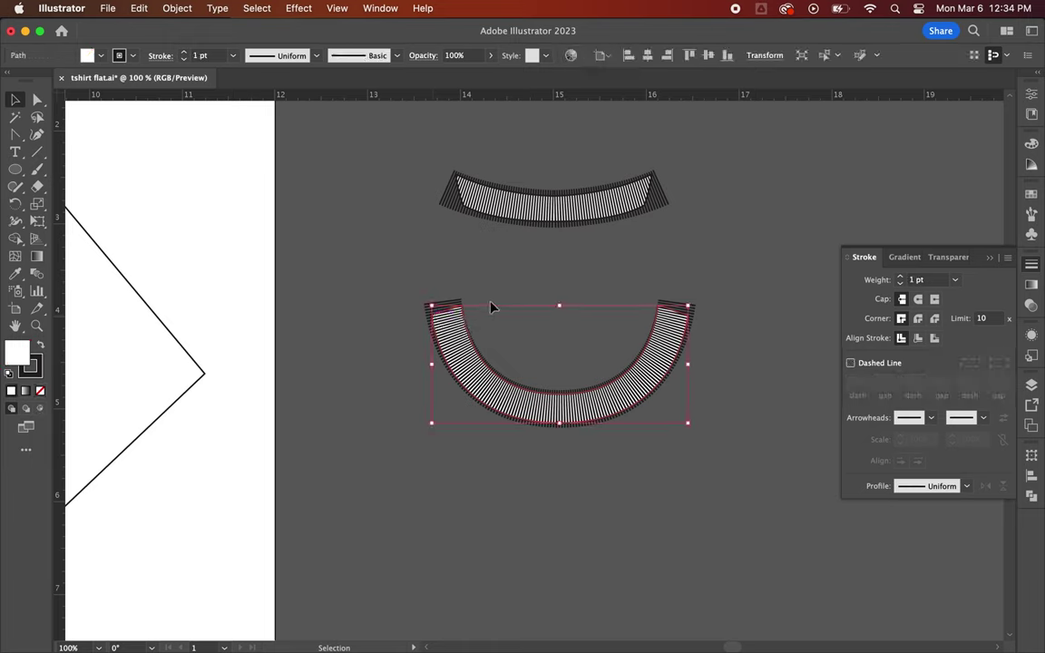
key(super)
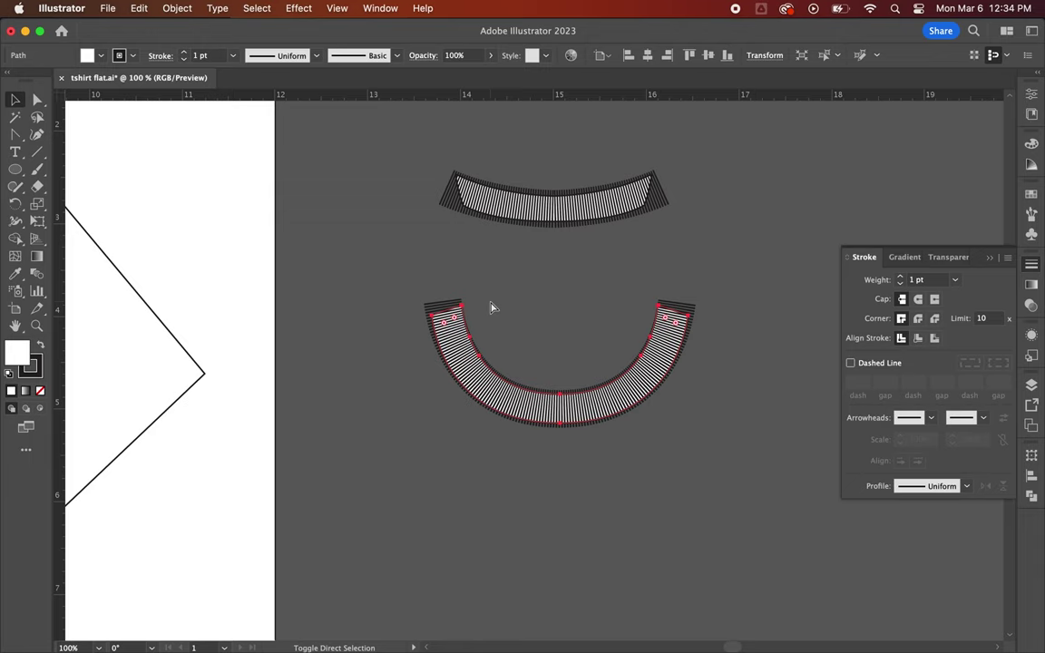
key(shift+super+])
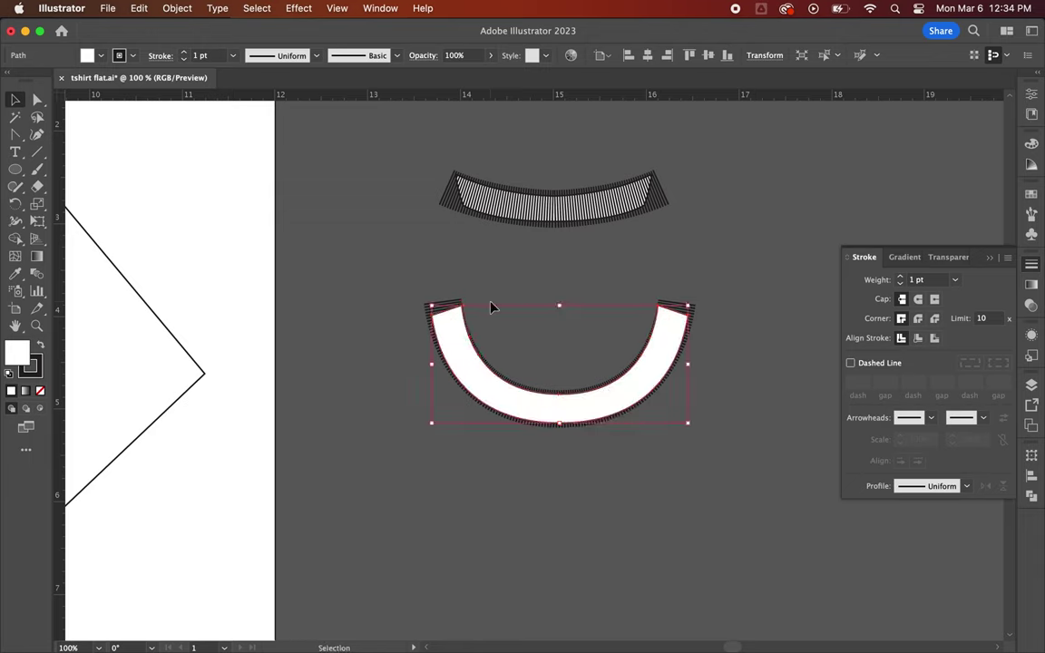
click(702, 276)
drag(721, 277, 354, 445)
right_click(546, 414)
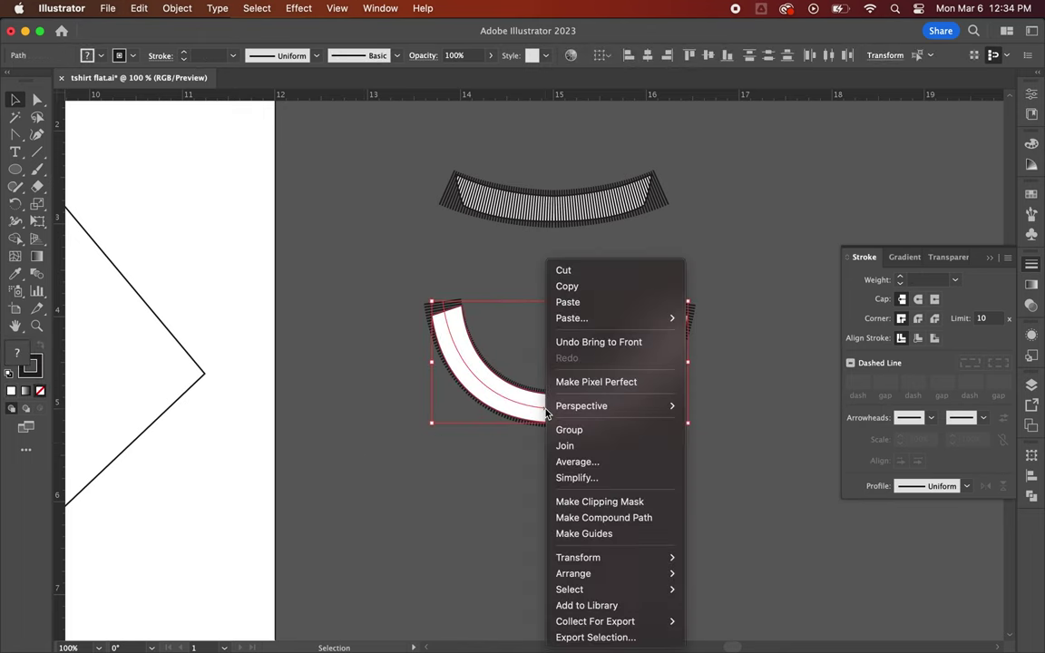
click(574, 503)
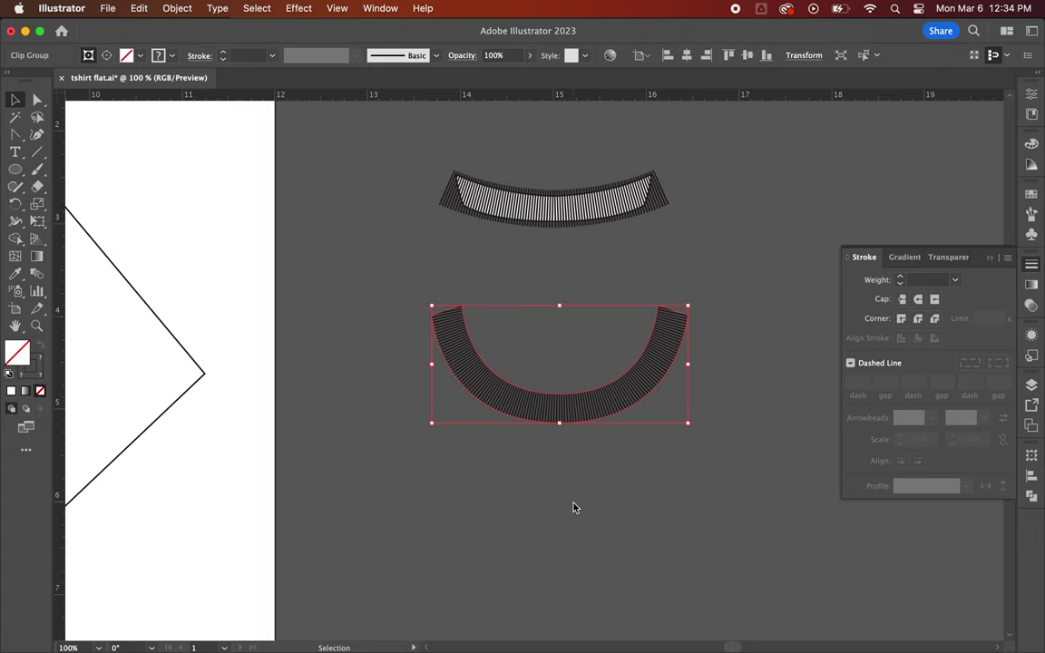
click(573, 508)
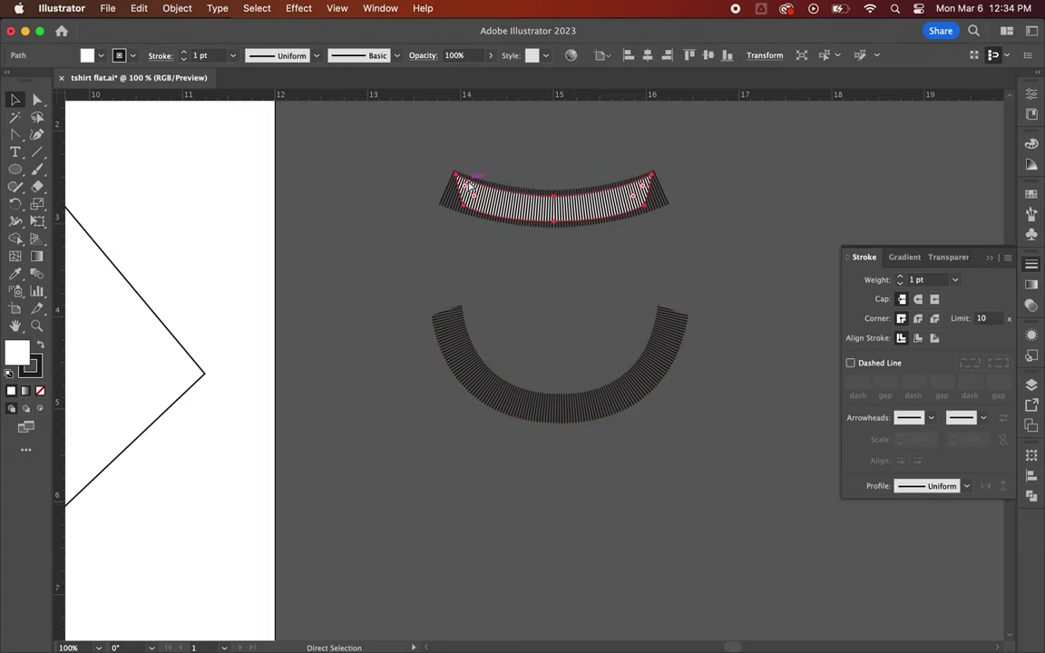
Bring the back neckband shape to the front and make a clipping mask from it and its dashed curve.
key(super+shift+])
drag(404, 143, 732, 268)
right_click(591, 210)
click(635, 453)
click(584, 331)
Move both clipped ribbing pieces together onto the artboard beside the T-shirt's neckline.
scroll(585, 327, left, 10)
scroll(586, 327, up, 4)
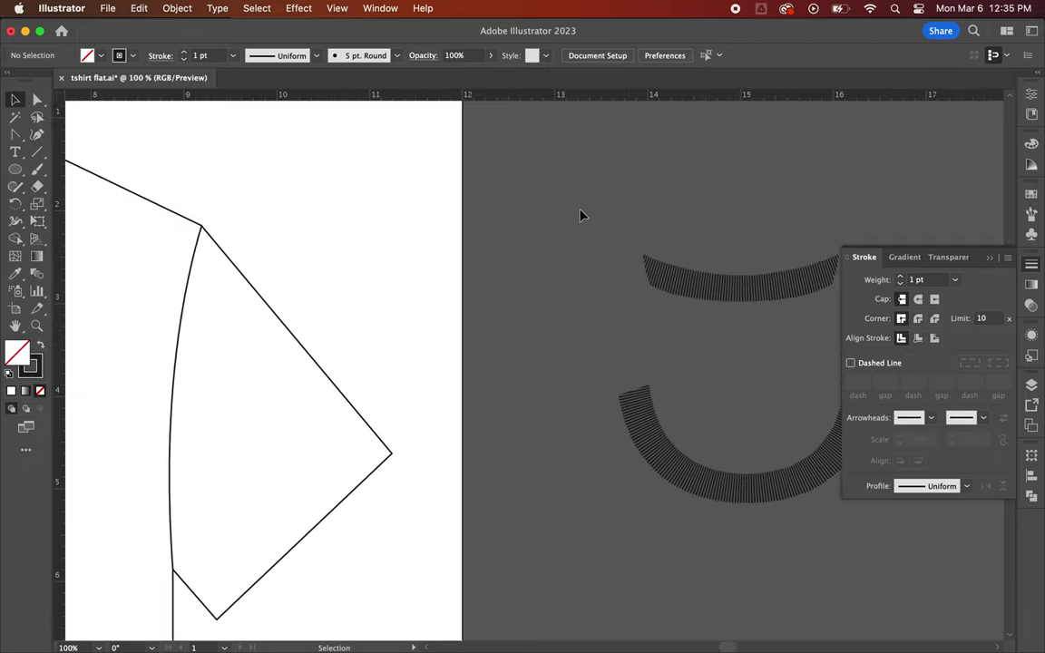
drag(580, 210, 788, 537)
drag(735, 287, 136, 129)
scroll(337, 246, left, 8)
scroll(337, 246, up, 3)
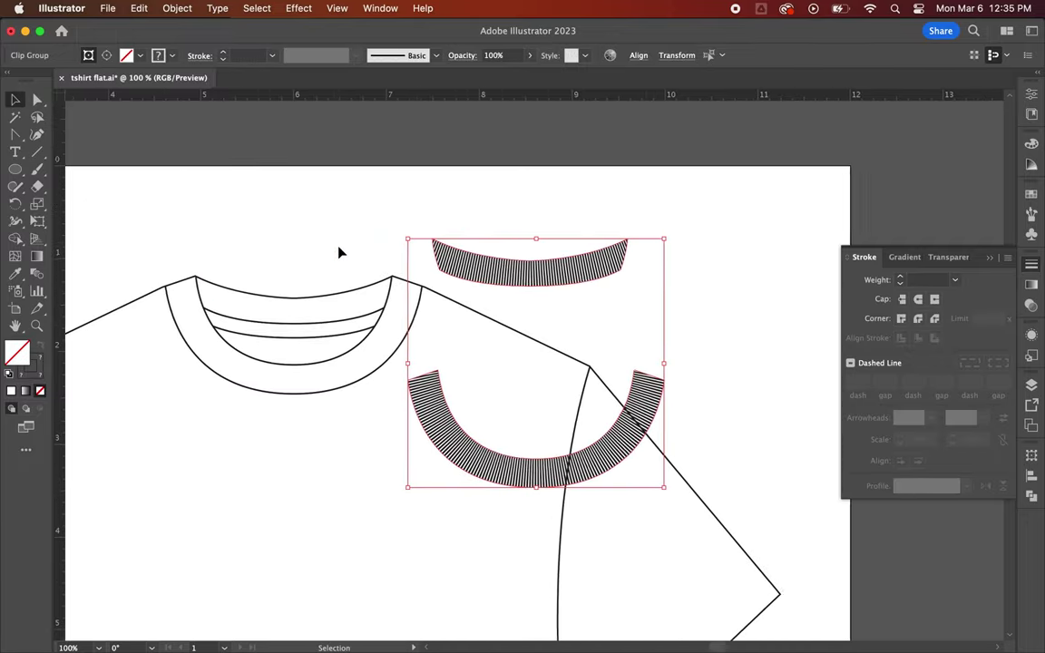
Place the front and back ribbing pieces over the matching neckband shapes on the T-shirt.
click(620, 366)
drag(626, 471, 381, 373)
click(490, 354)
drag(563, 288, 331, 325)
click(187, 270)
key(super+0)
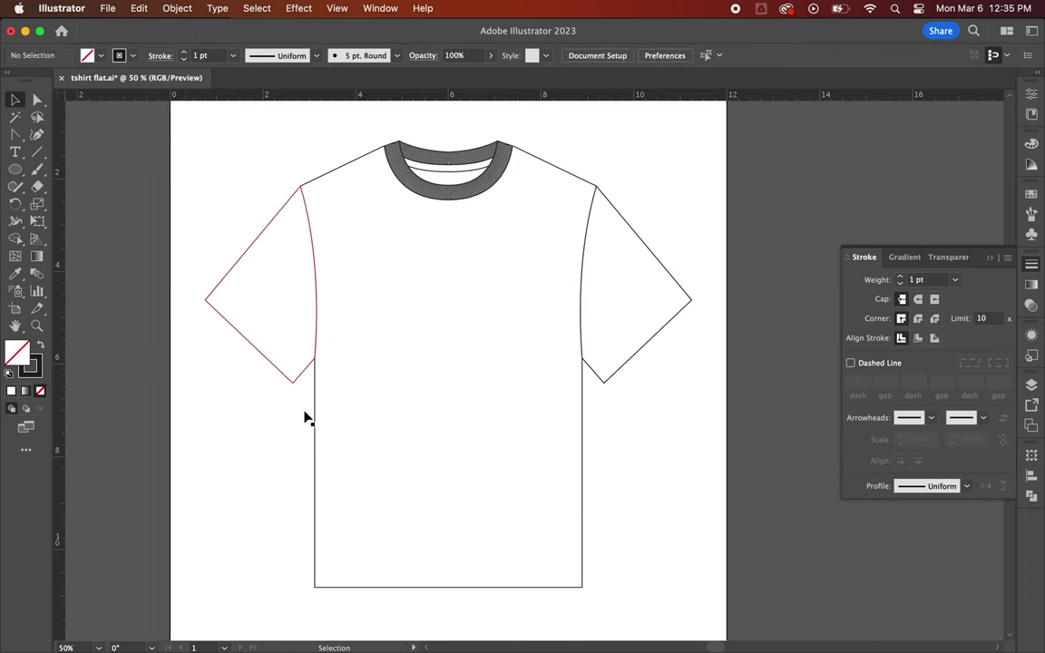
Draw a straight horizontal line with the Pen tool across the full shirt body, just above the bottom hem.
key(a)
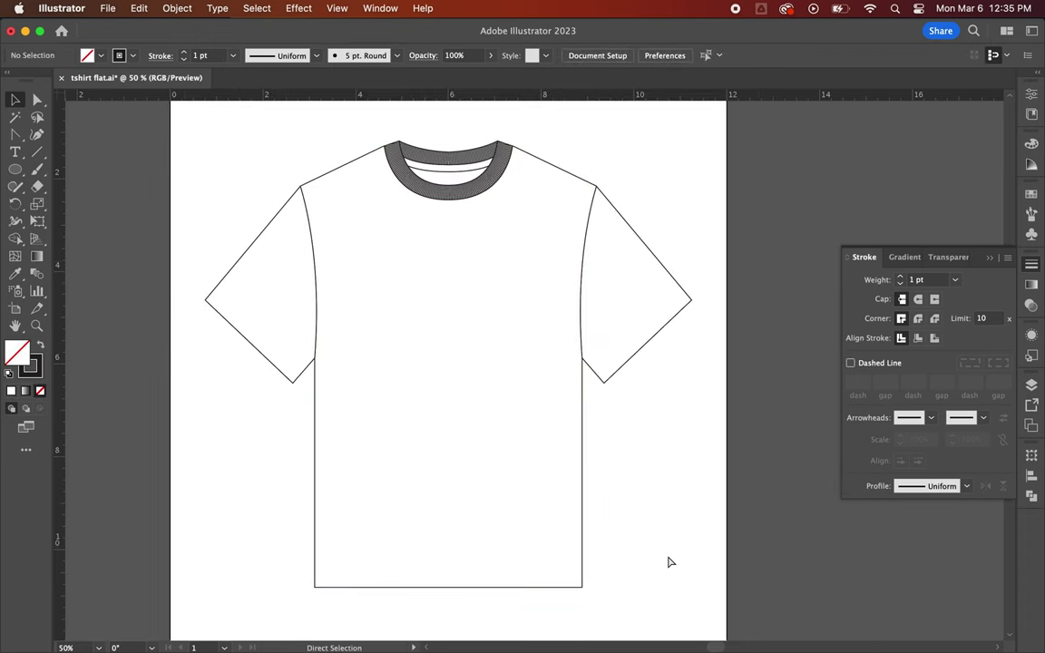
key(super+equal)
drag(666, 560, 672, 273)
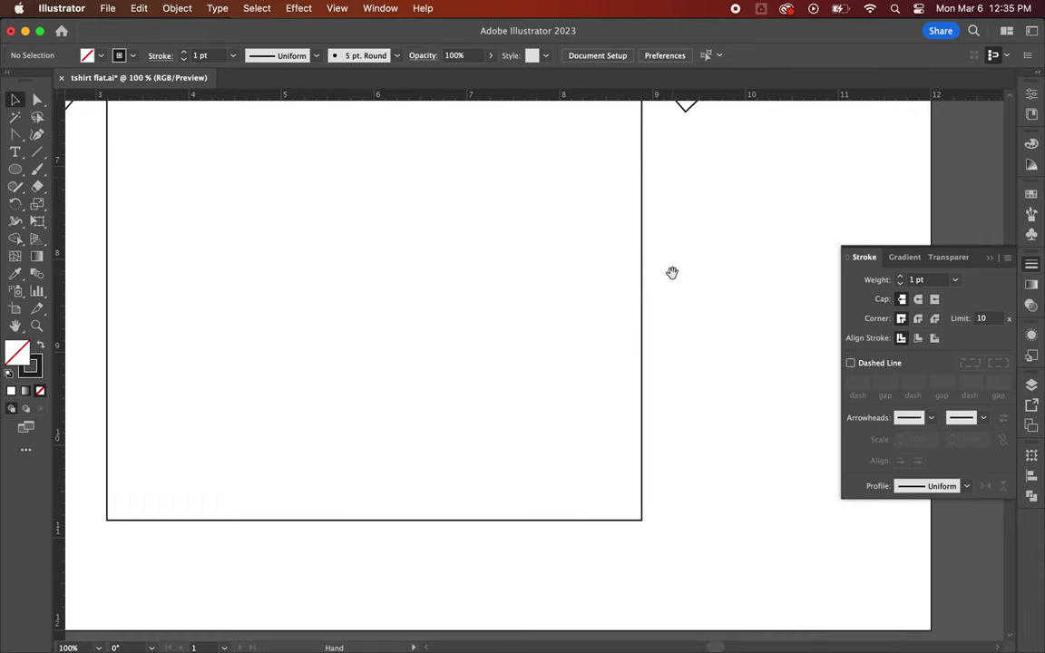
click(14, 134)
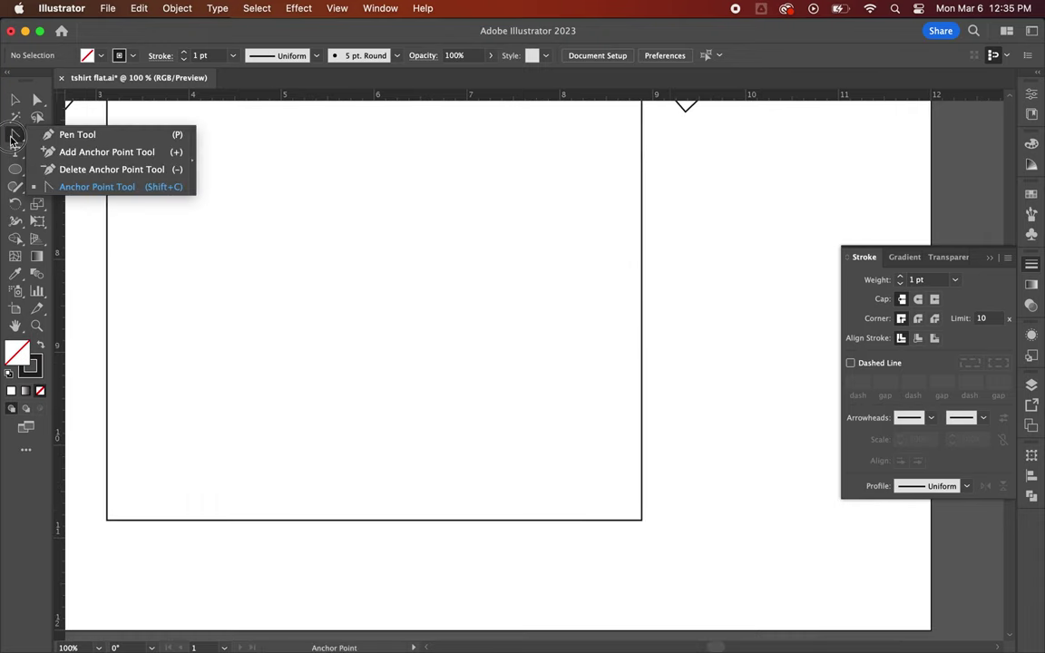
click(47, 135)
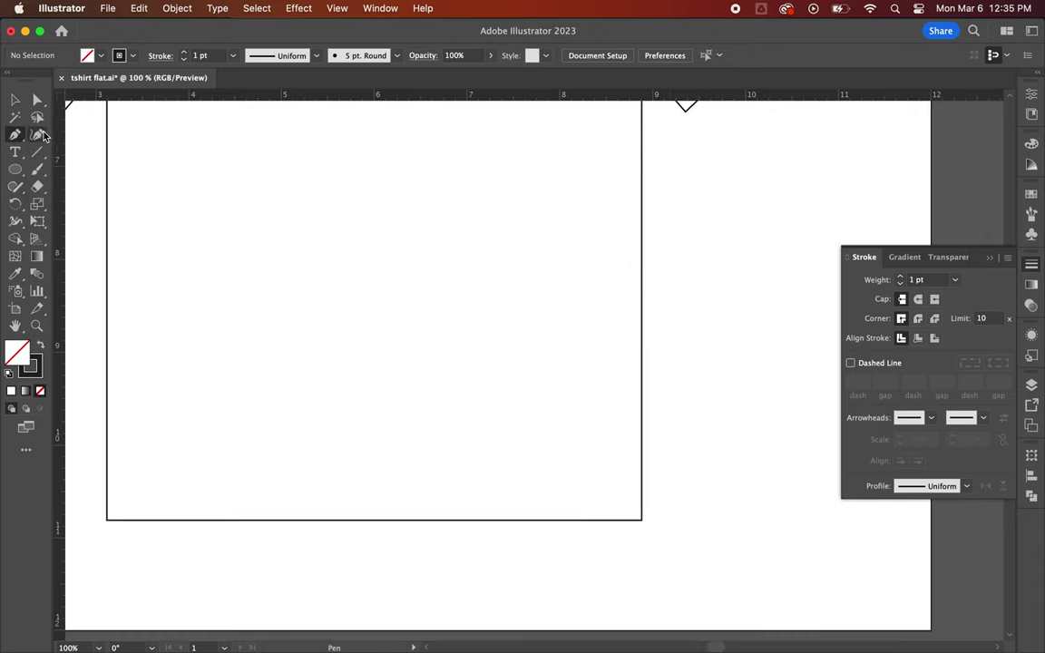
click(108, 514)
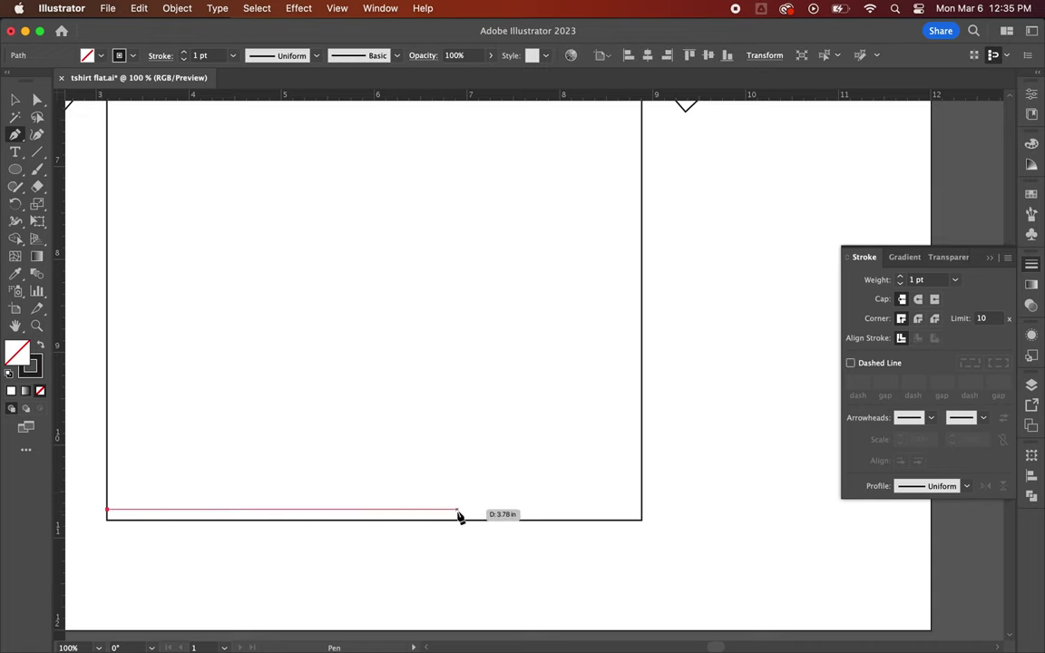
click(643, 514)
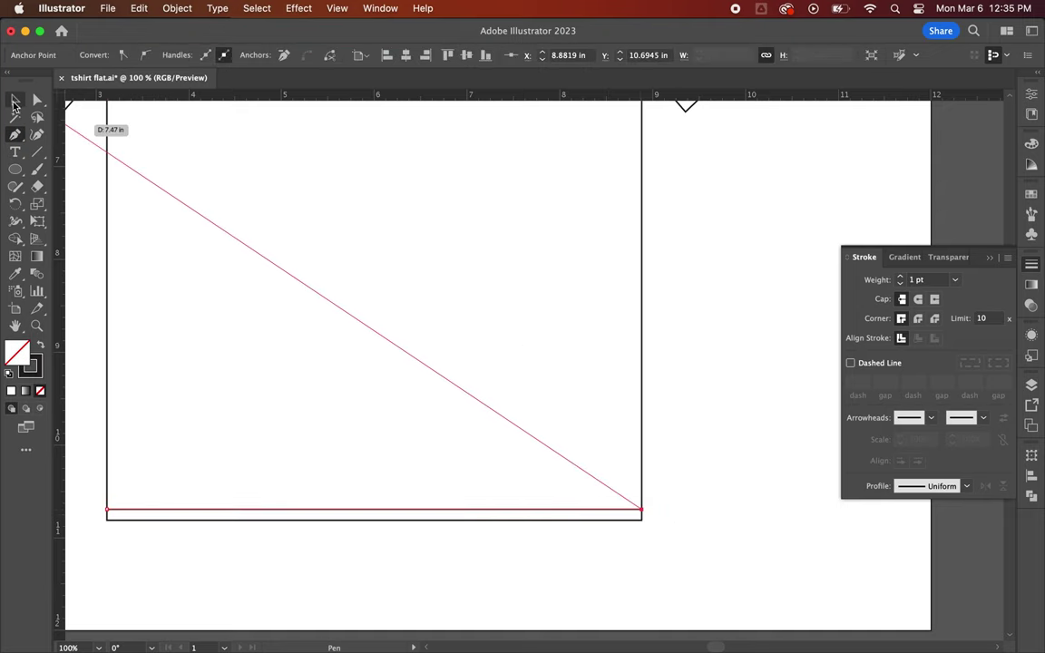
Turn on a dashed stroke for the hem line with a 3 pt dash and a 2 pt gap.
click(14, 101)
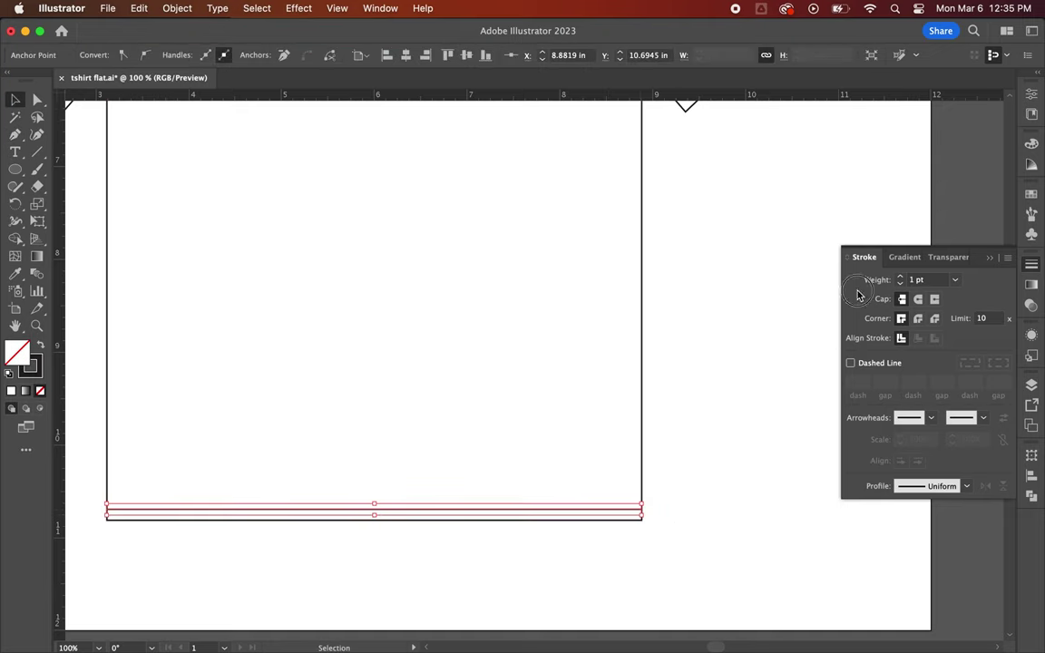
click(851, 363)
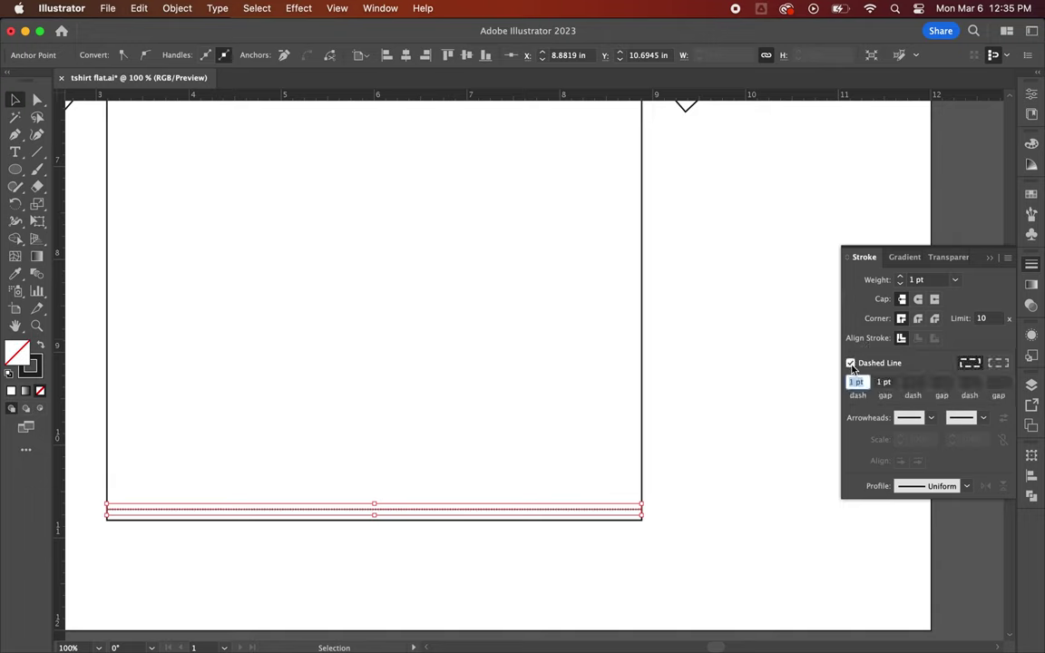
click(729, 373)
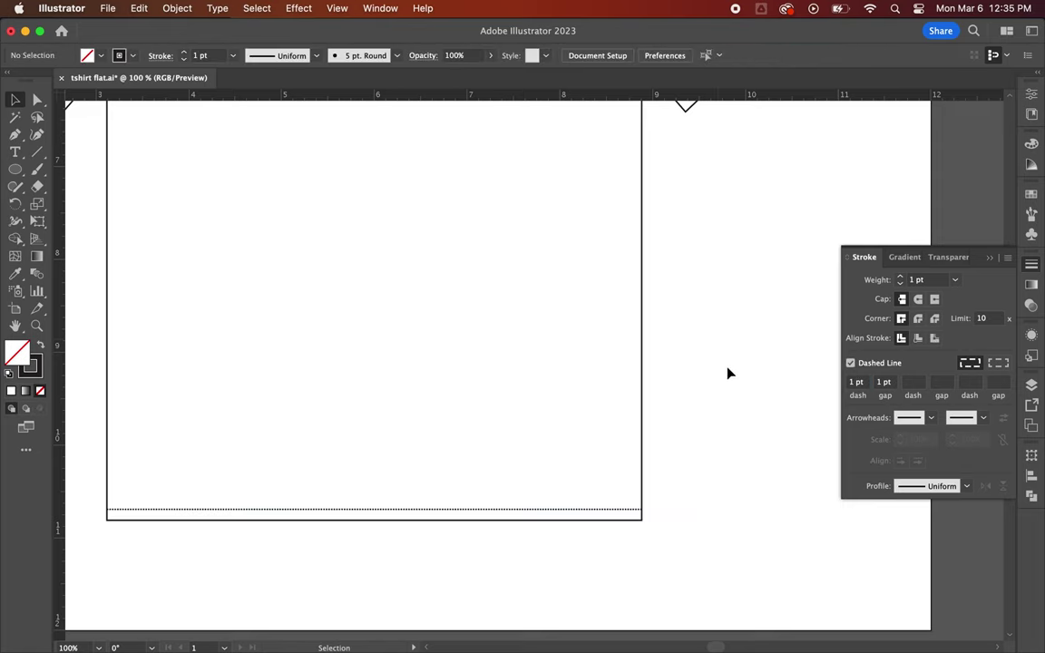
click(862, 382)
text(2)
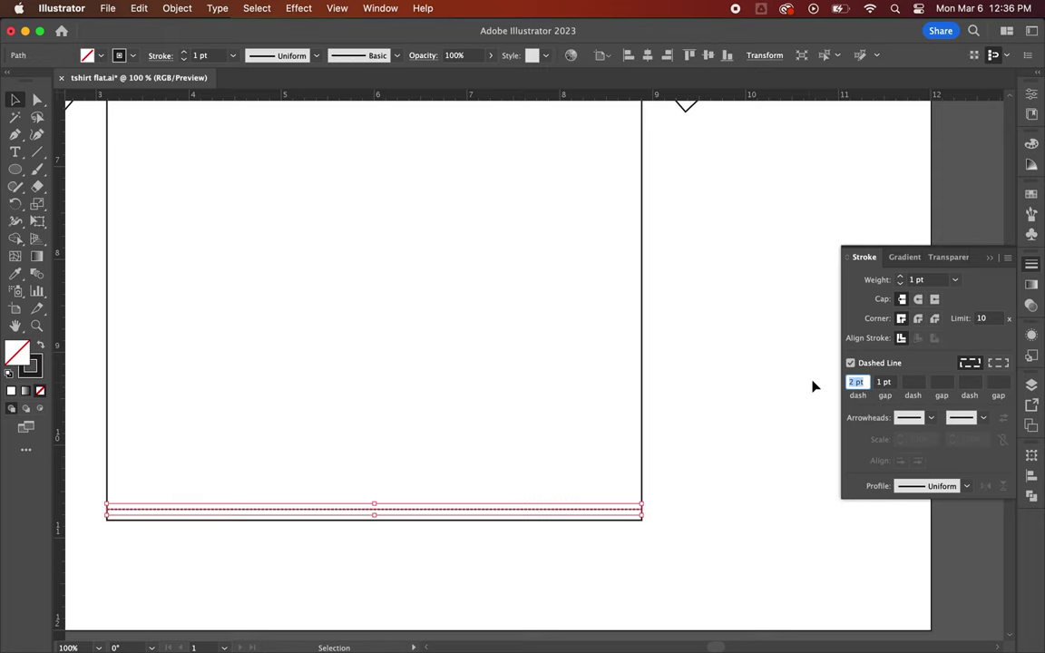
text(3)
key(Tab)
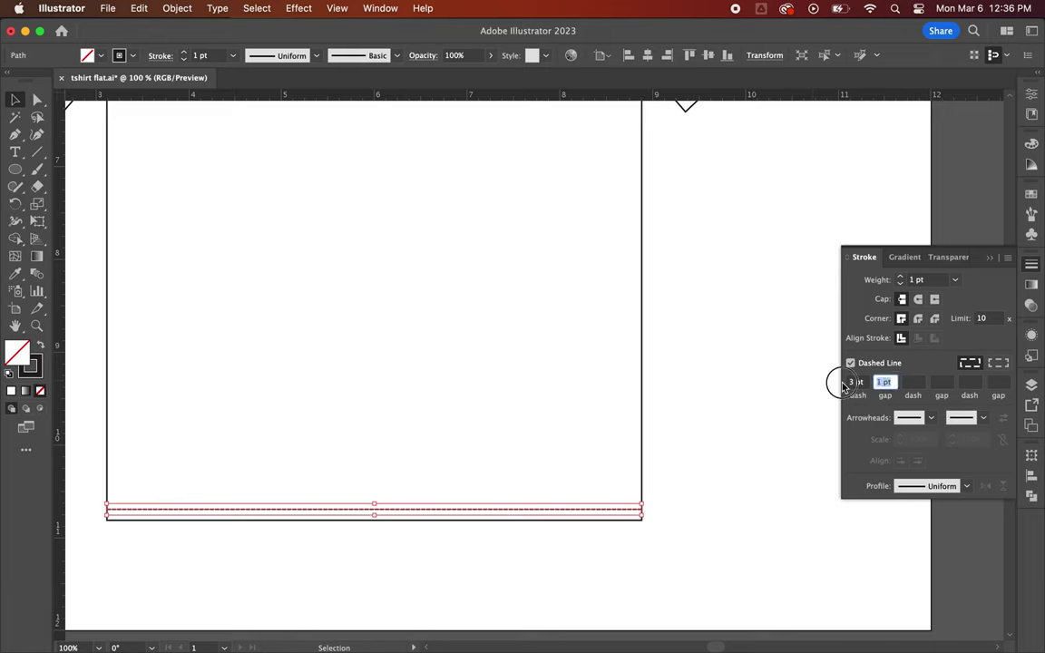
text(2)
key(Tab)
Set the dashed hem line's stroke weight to 0.75 pt.
click(901, 284)
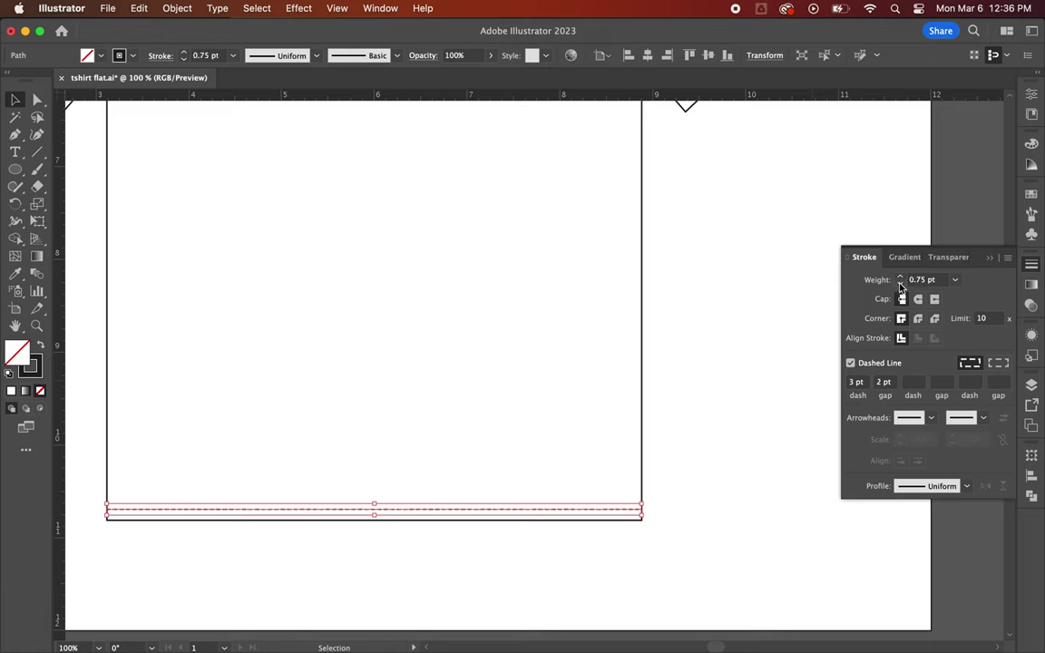
click(900, 284)
click(901, 277)
click(900, 277)
click(901, 277)
click(900, 284)
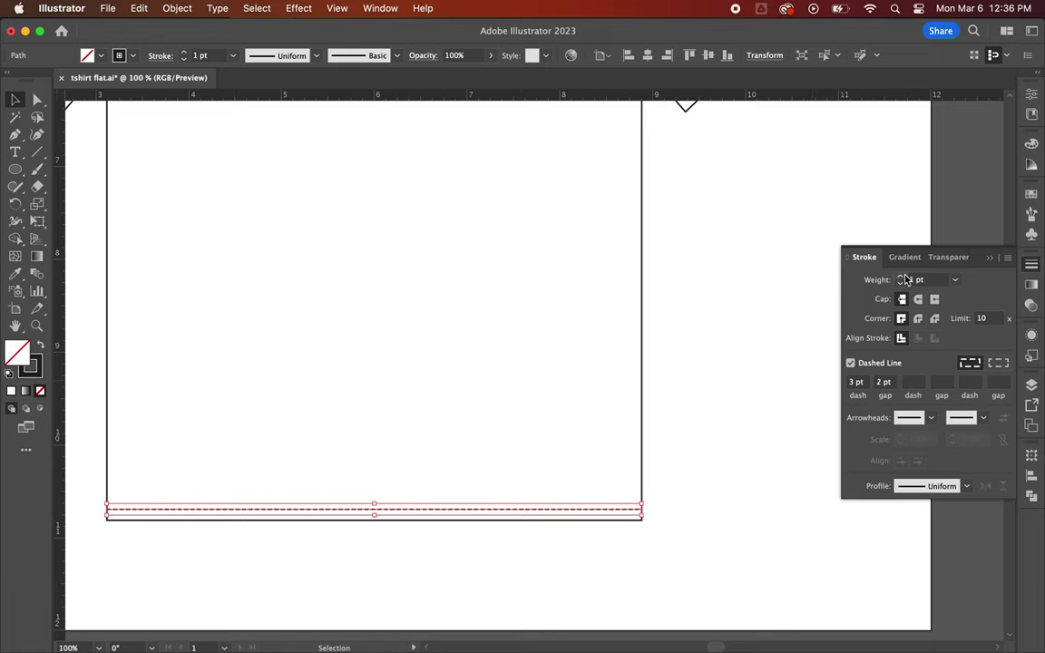
click(763, 367)
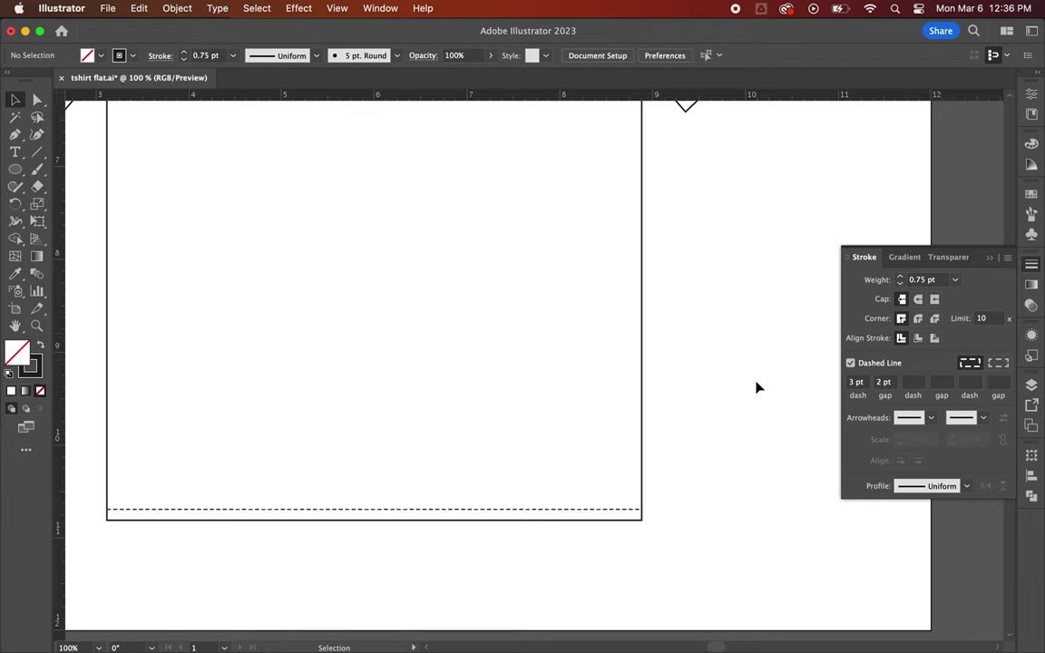
Draw a straight dashed line with the Pen tool along the right sleeve's opening edge, from corner to corner.
key(super+equal)
mouse_move(483, 445)
mouse_down()
mouse_move(700, 387)
mouse_move(639, 392)
mouse_up()
click(620, 467)
key(super+minus)
click(220, 528)
mouse_move(338, 590)
mouse_down()
mouse_move(334, 575)
mouse_move(337, 588)
mouse_up()
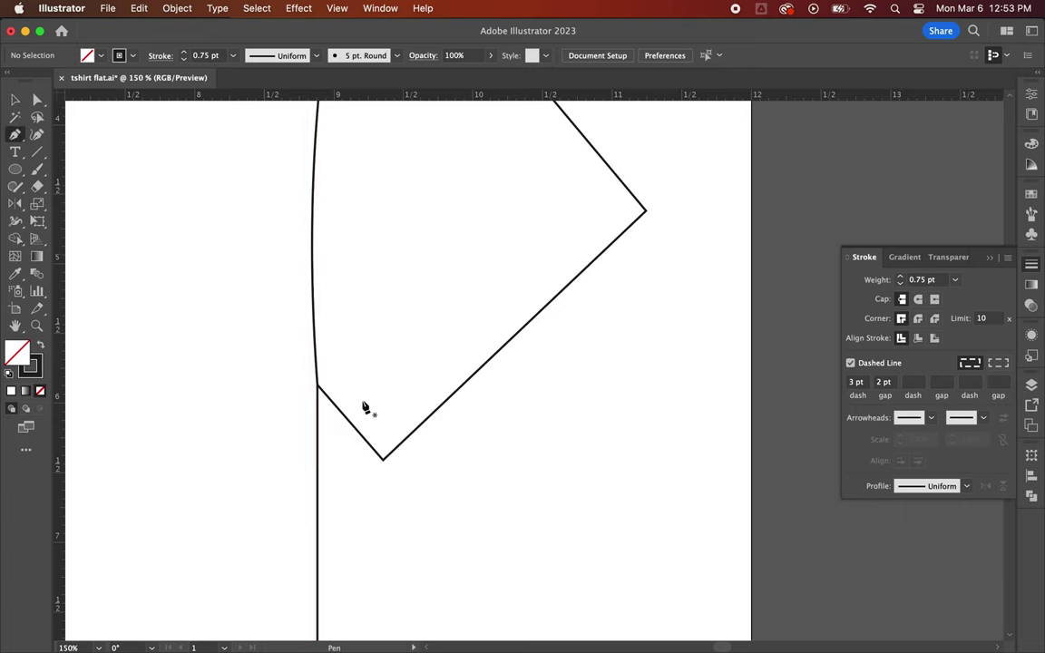
click(383, 460)
click(646, 211)
Offset and duplicate the sleeve's dashed line inward to form two parallel stitch rows, and group them.
click(15, 100)
mouse_move(554, 300)
mouse_down()
mouse_move(545, 290)
mouse_move(509, 313)
mouse_up()
click(555, 388)
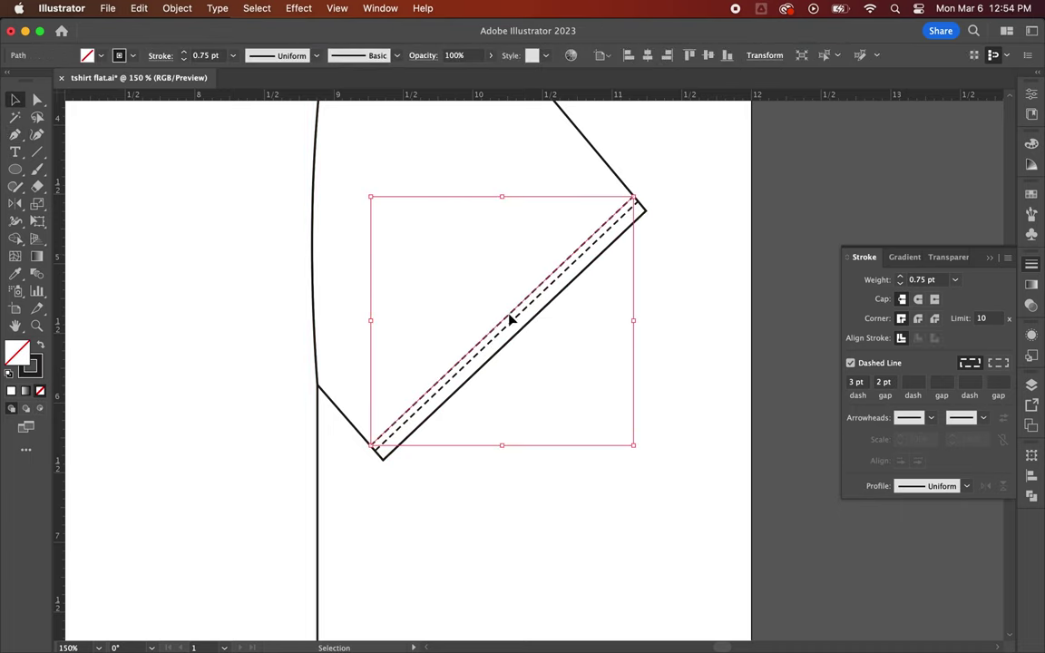
click(502, 330)
shift+click(497, 326)
click(564, 423)
Show the guides and reflect a copy of the right sleeve's stitch rows across the vertical centre guide onto the left sleeve.
key(super+minus)
key(super+minus)
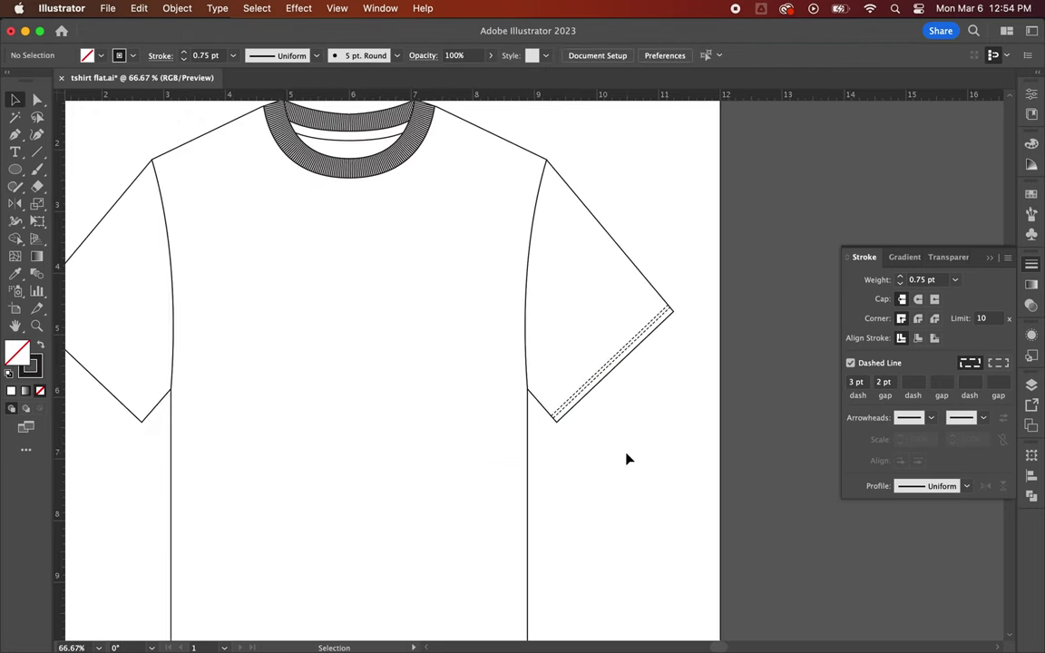
key(super+semicolon)
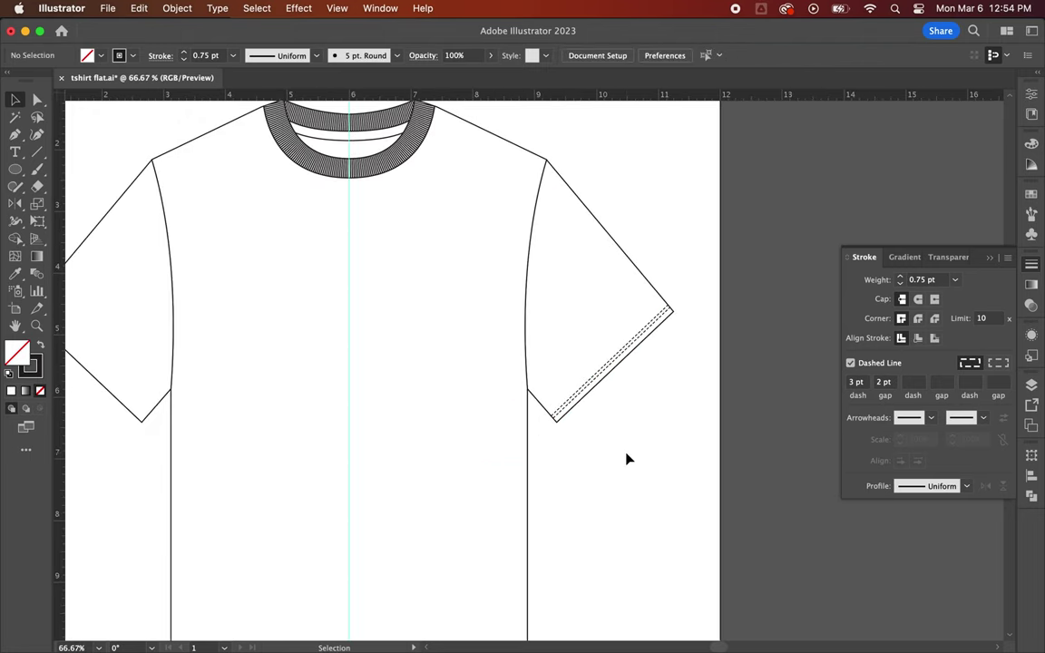
drag(611, 461, 710, 488)
click(713, 405)
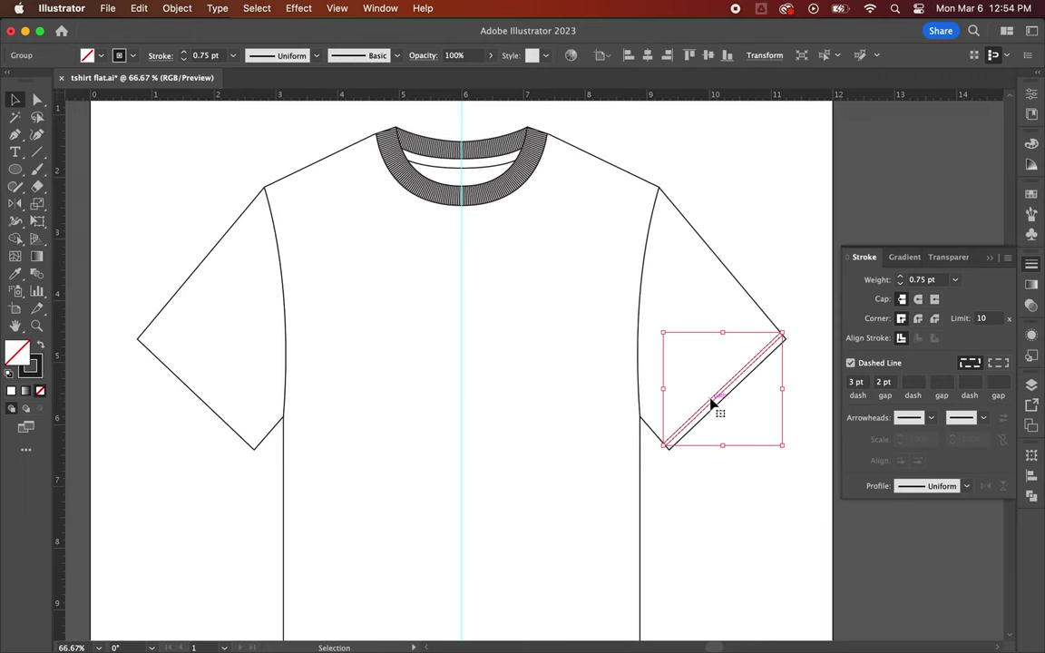
key(o)
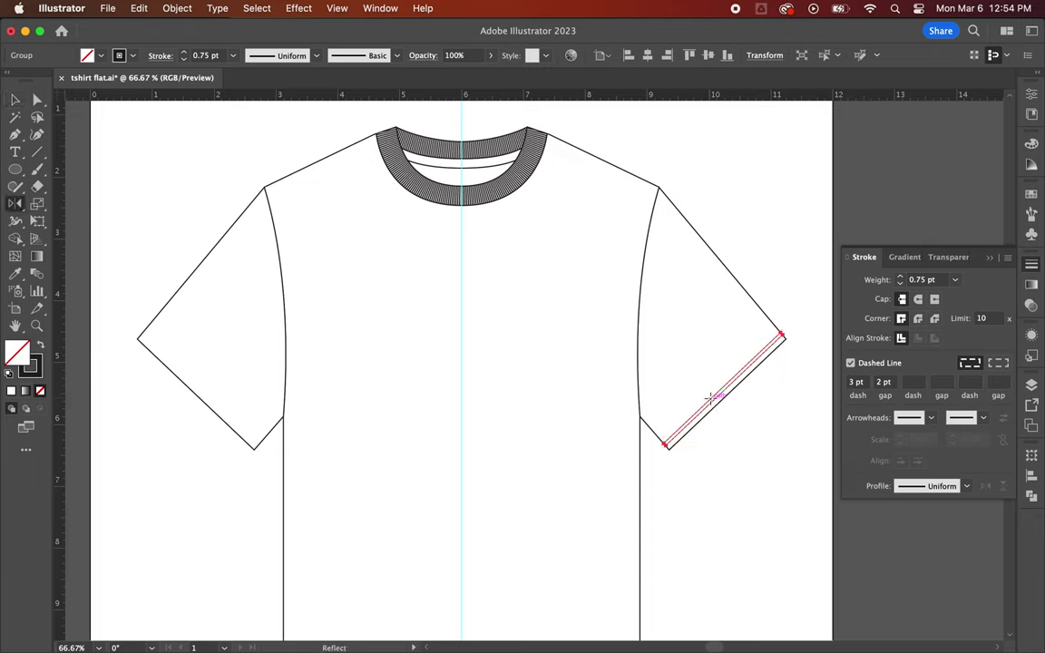
alt+click(461, 363)
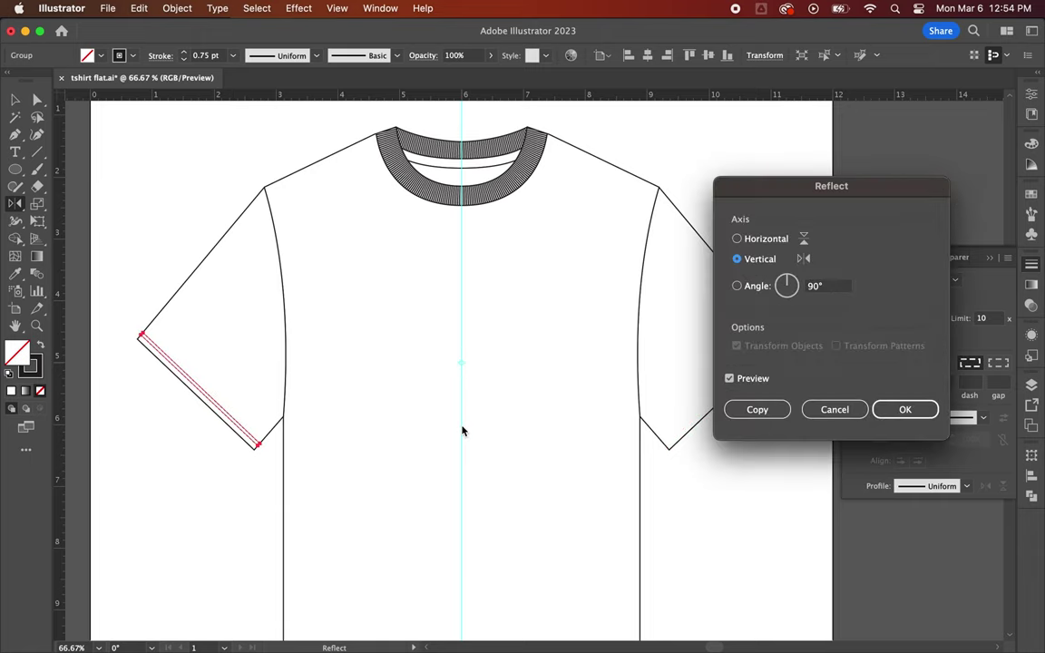
click(754, 414)
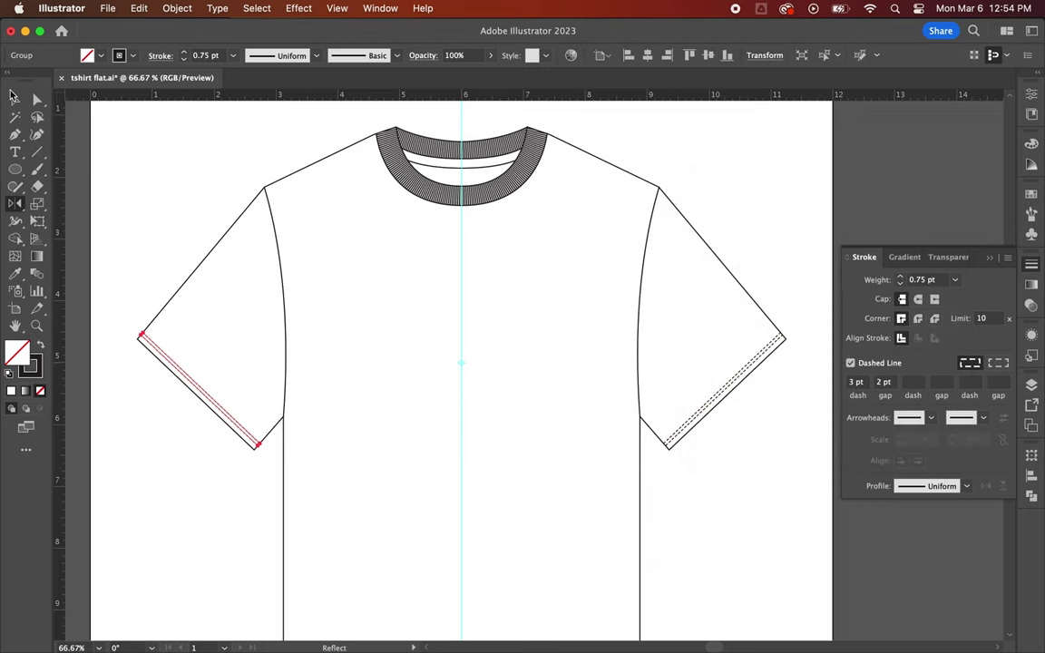
click(15, 98)
click(128, 171)
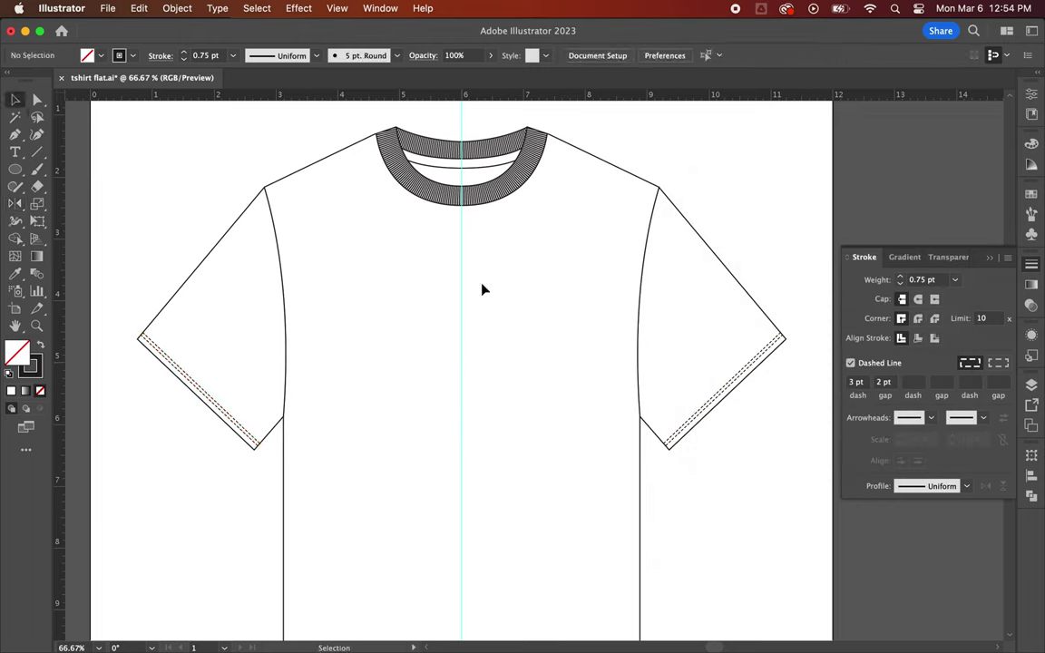
Check the stitch rows on the sleeves and hem, and hide the guides.
scroll(771, 414, down, 5)
scroll(771, 415, up, 5)
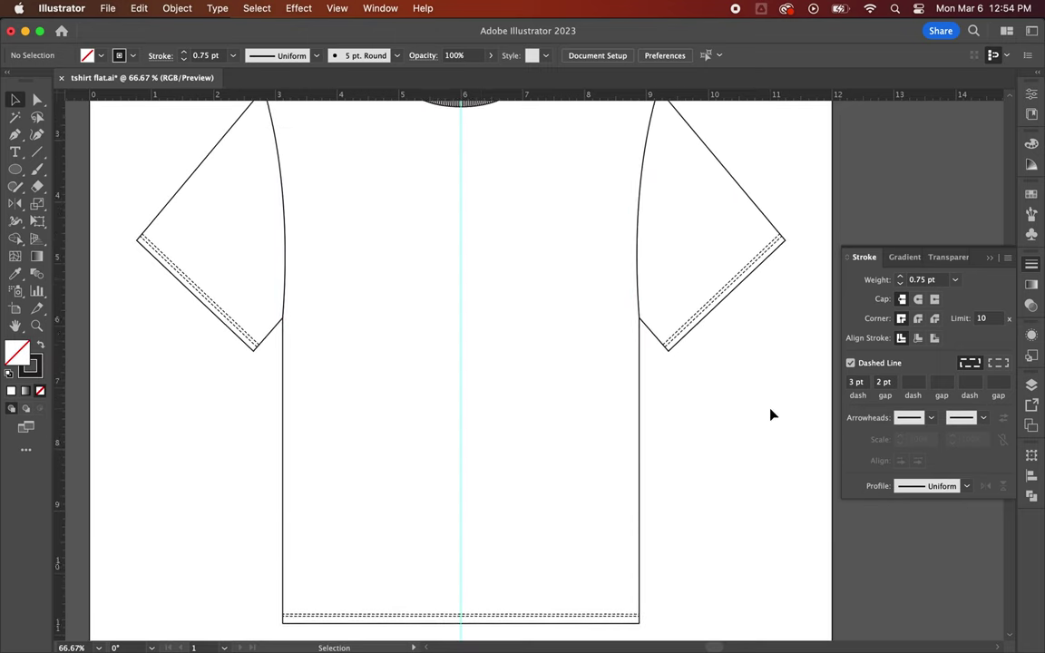
scroll(771, 414, up, 3)
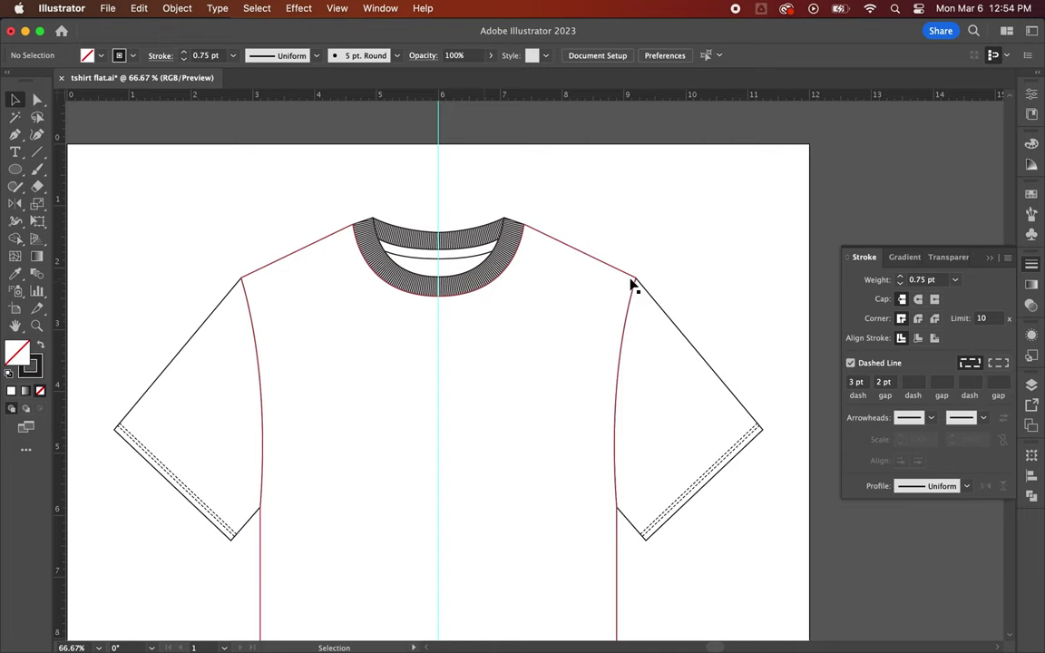
key(super+semicolon)
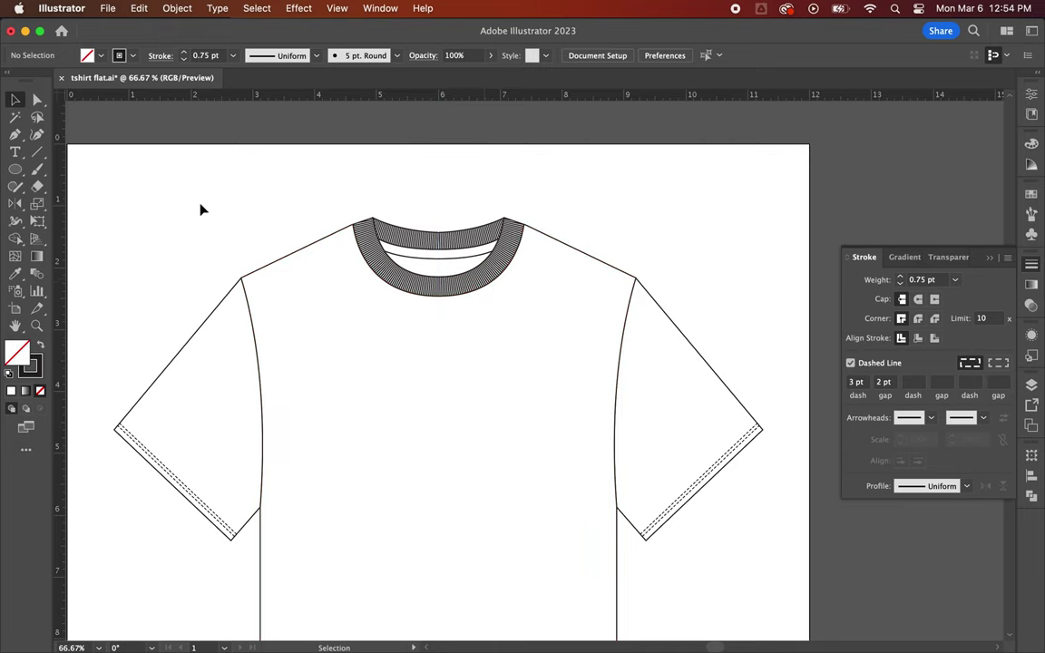
Duplicate the inner back-neck shape from inside the collar into the empty space above the neckbands.
drag(230, 237, 239, 293)
key(super+plus)
super+click(466, 298)
key(super+plus)
key(super+plus)
key(super+plus)
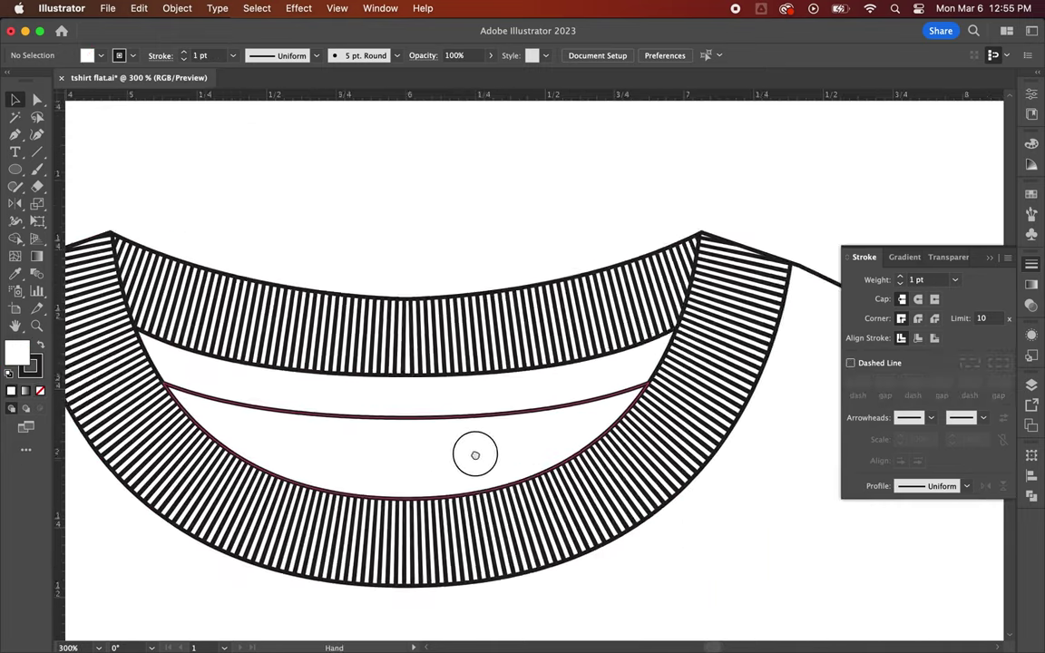
drag(476, 455, 549, 447)
alt+drag(478, 413, 483, 154)
drag(551, 247, 554, 431)
Delete the lower curved segments of the duplicated neck shape, keeping only its shallow upper curve.
key(a)
click(553, 432)
click(296, 355)
key(Delete)
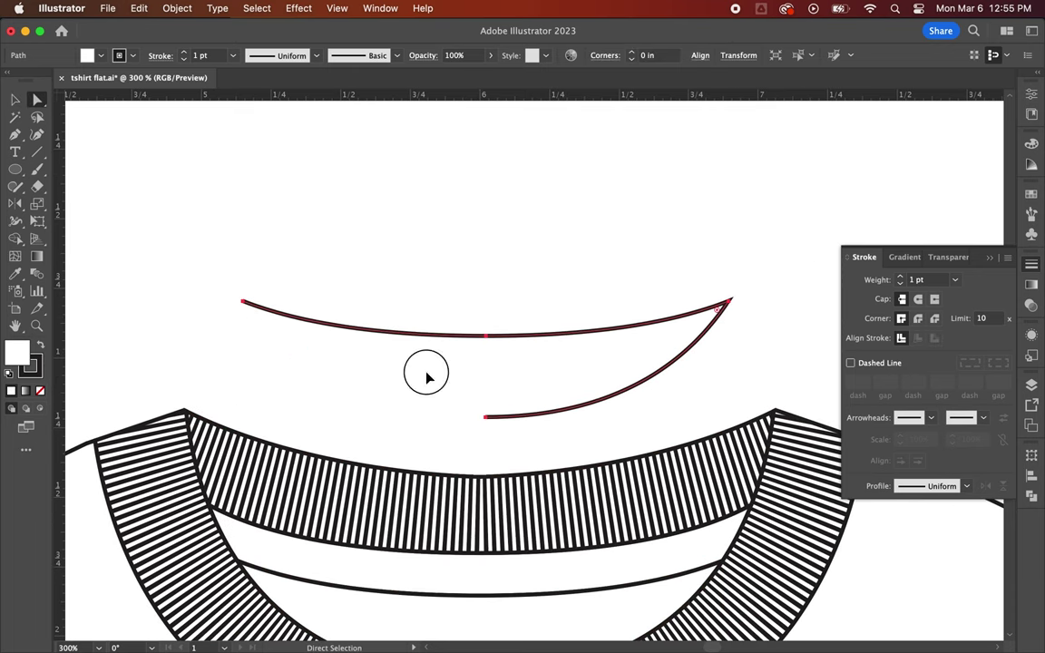
super+click(519, 421)
click(519, 417)
key(Delete)
Move the curve just above the inner back-neck line and give it a 0.75 pt dashed stroke with 3 pt dash and 2 pt gap.
key(v)
drag(527, 343, 480, 578)
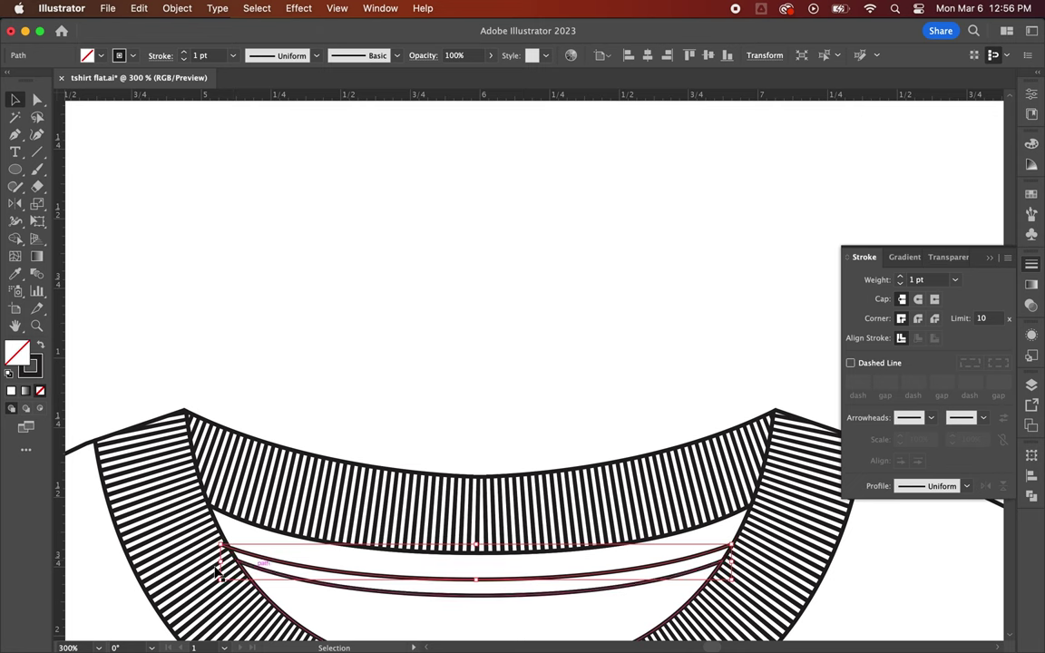
click(850, 363)
scroll(784, 363, down, 5)
click(900, 283)
click(635, 408)
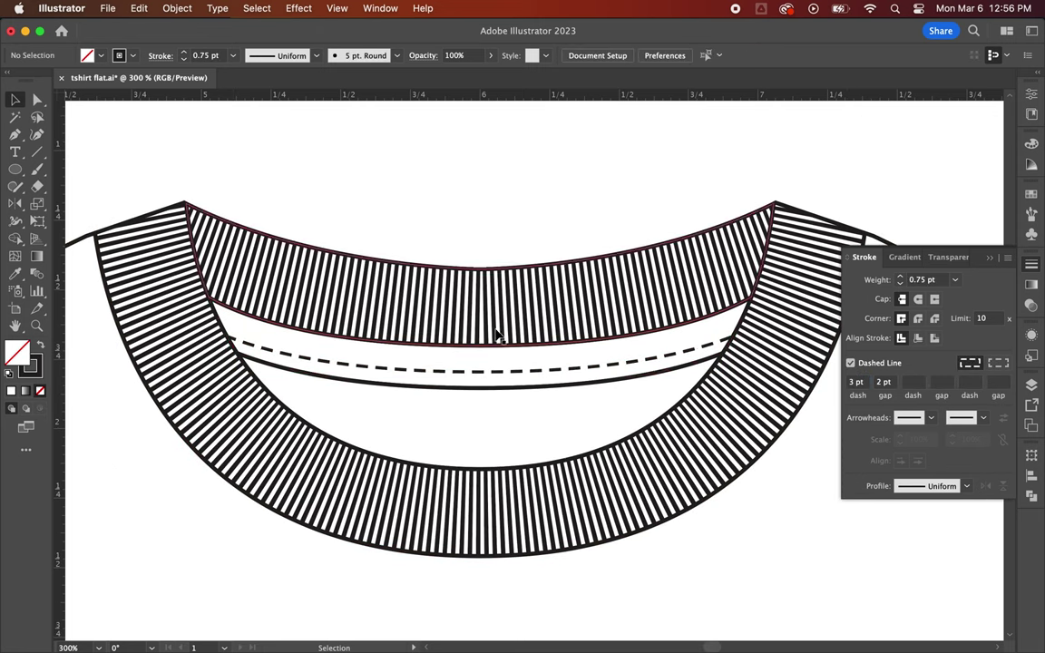
Nudge the dashed neck curve down slightly and duplicate it upward to form a second stitch row below the back neckband.
click(604, 368)
key(Down)
click(581, 356)
drag(522, 375, 520, 355)
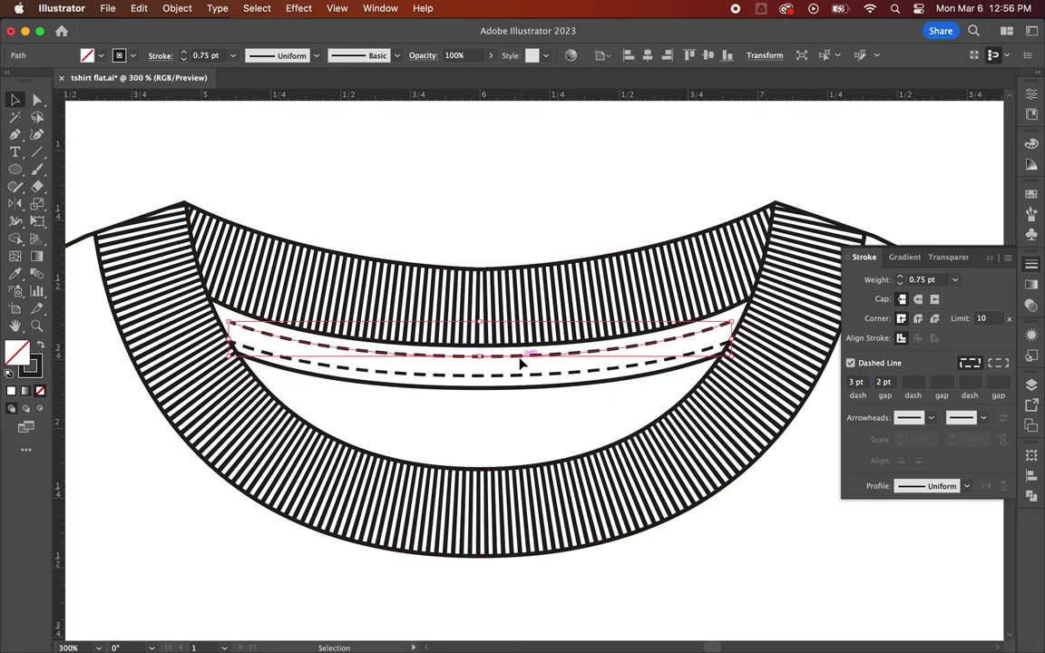
Stretch the upper dashed neck curve outward on both sides to the front neckband and slightly upward, and fit the artboard in view.
drag(229, 338, 217, 337)
drag(731, 338, 740, 338)
drag(479, 321, 483, 314)
click(474, 195)
key(super+minus)
key(super+minus)
key(super+0)
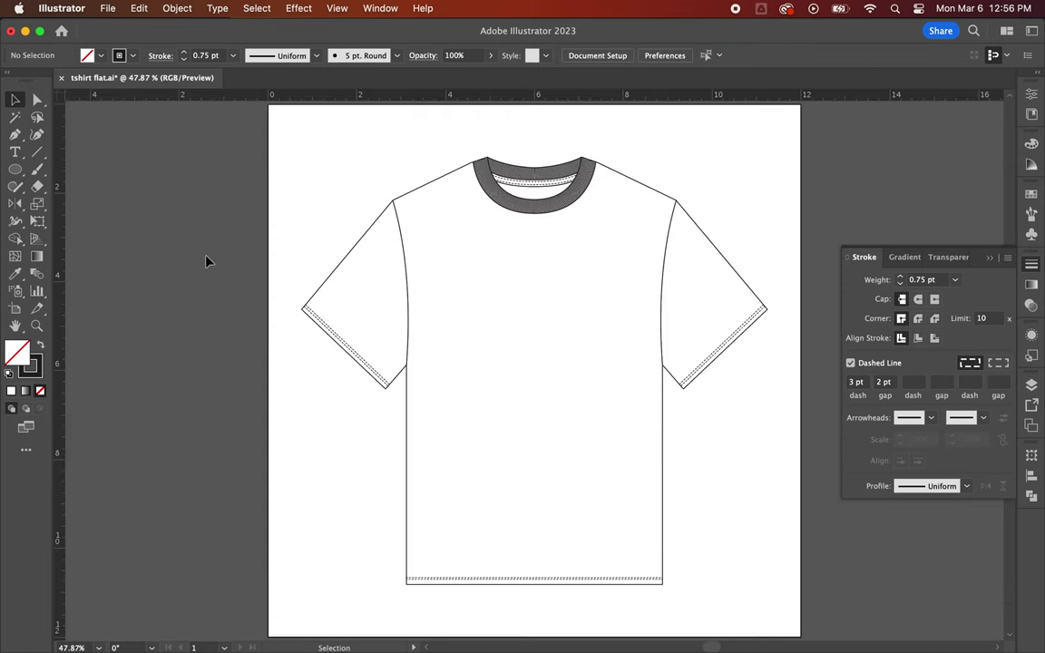